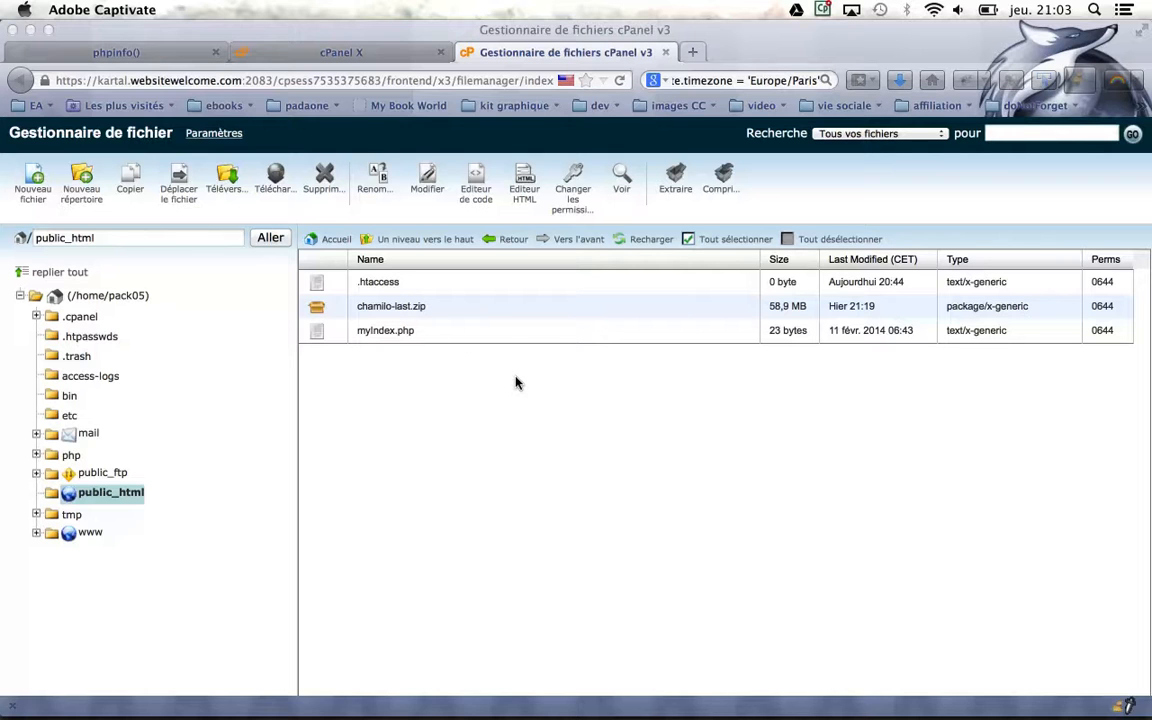
View the source of myIndex.php and reload the phpinfo page
left_click(376, 331)
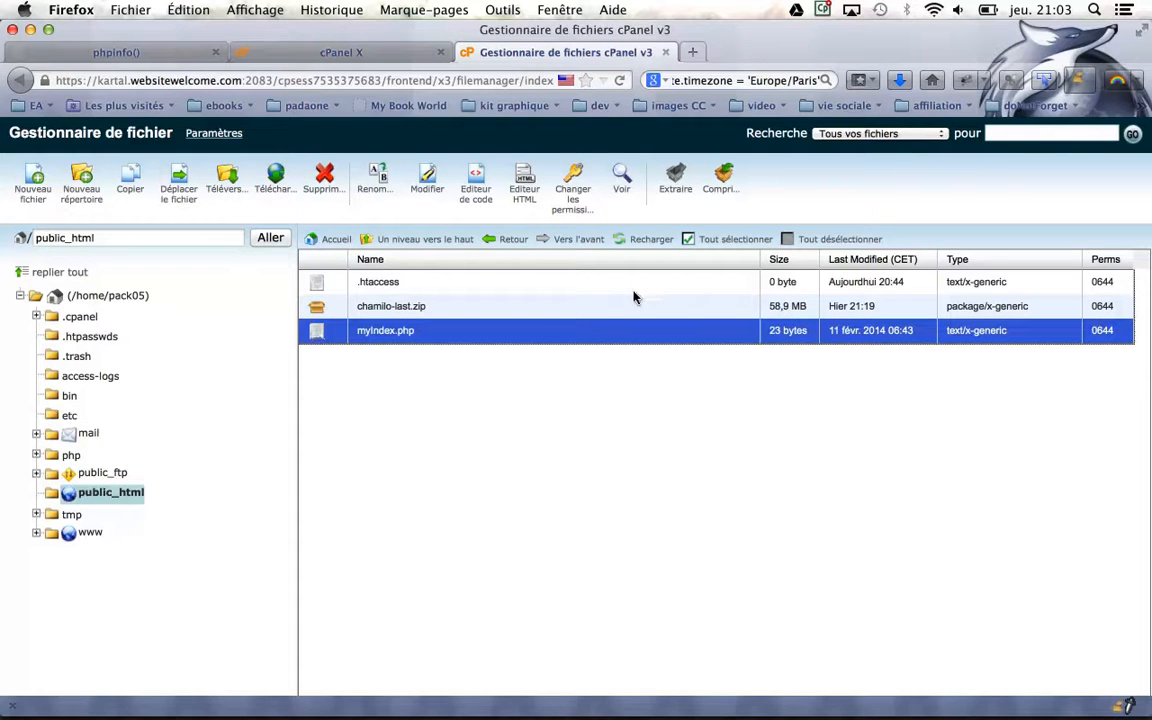
left_click(617, 177)
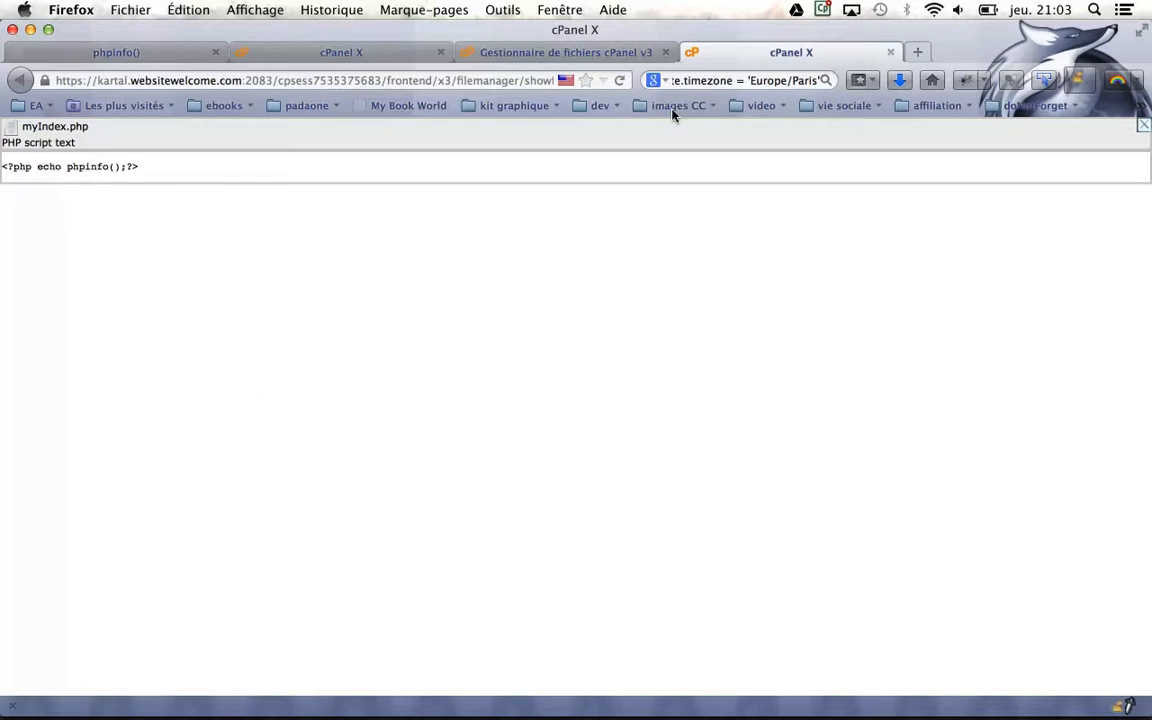
left_click(890, 52)
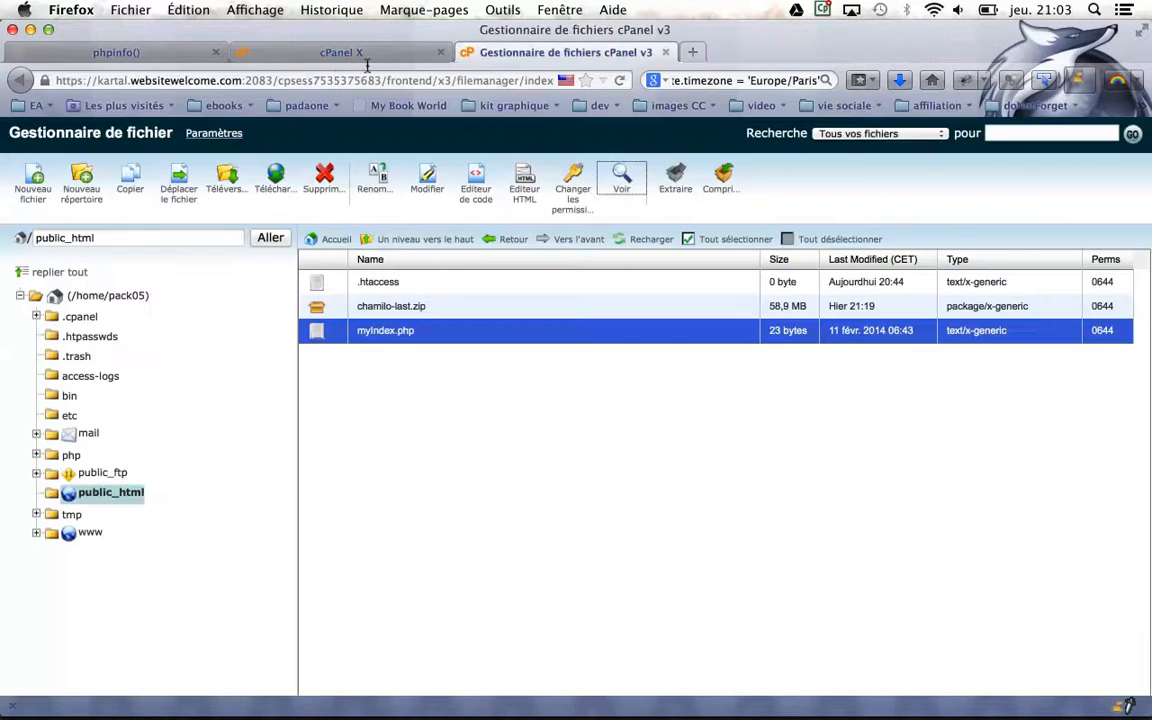
left_click(150, 50)
left_click(302, 75)
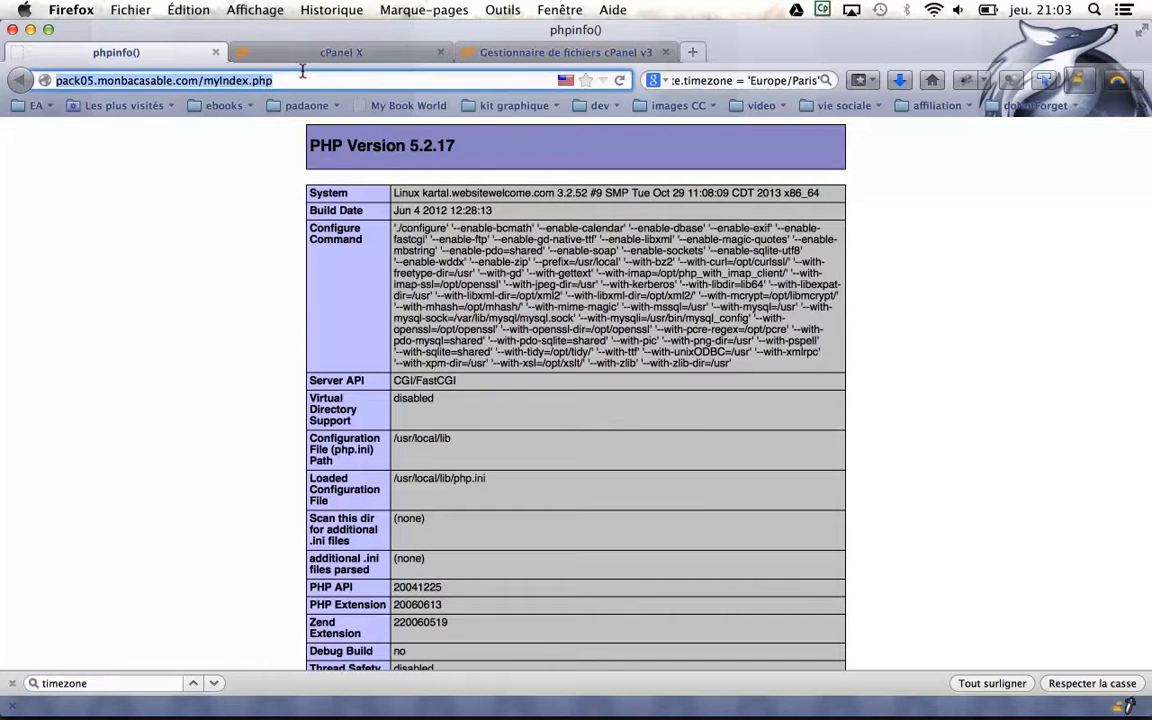
key("Return")
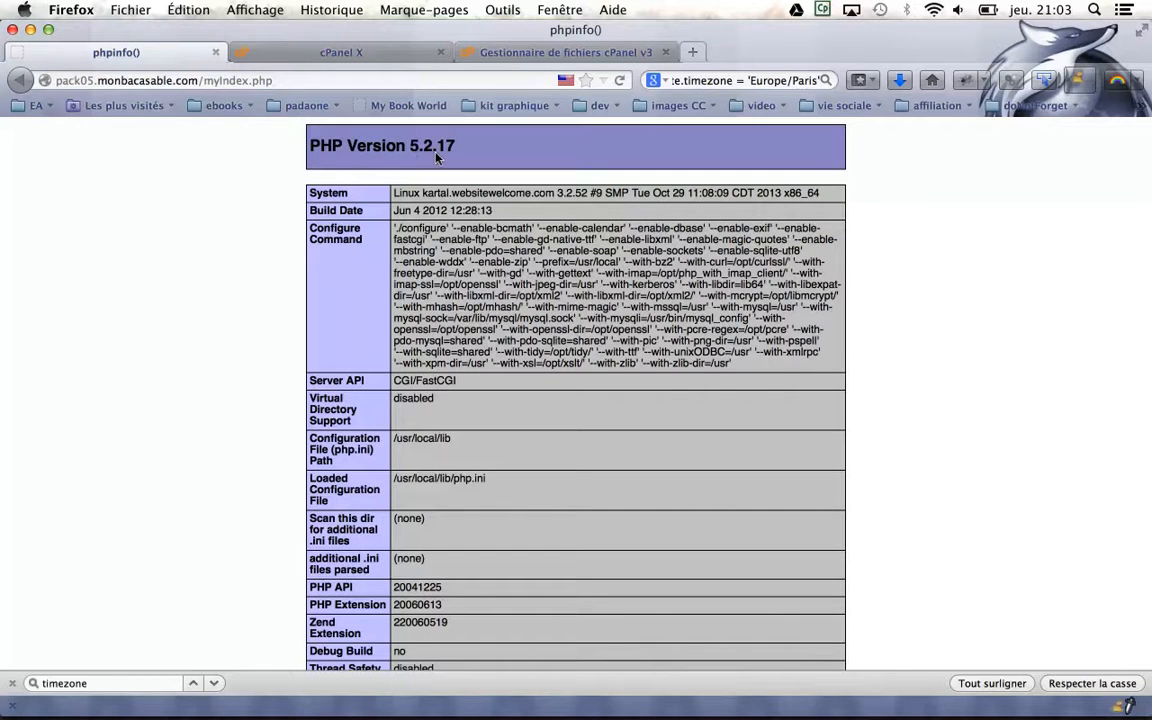
left_click(533, 48)
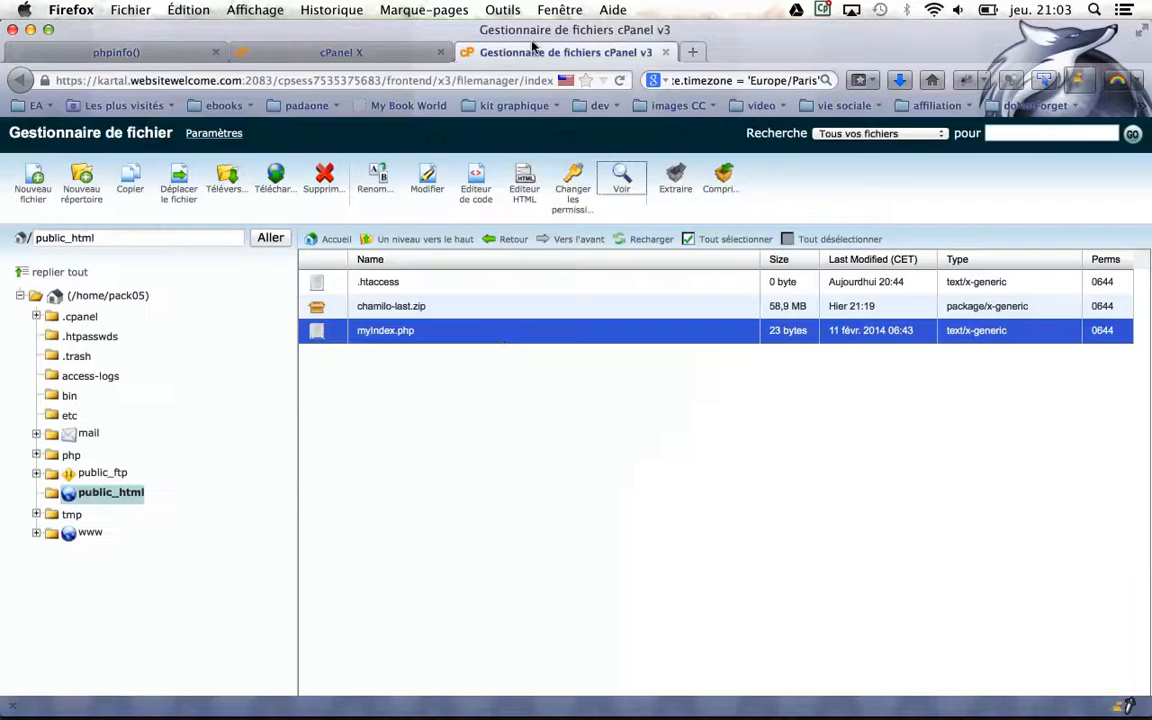
Extract chamilo-last.zip into public_html
left_click(360, 305)
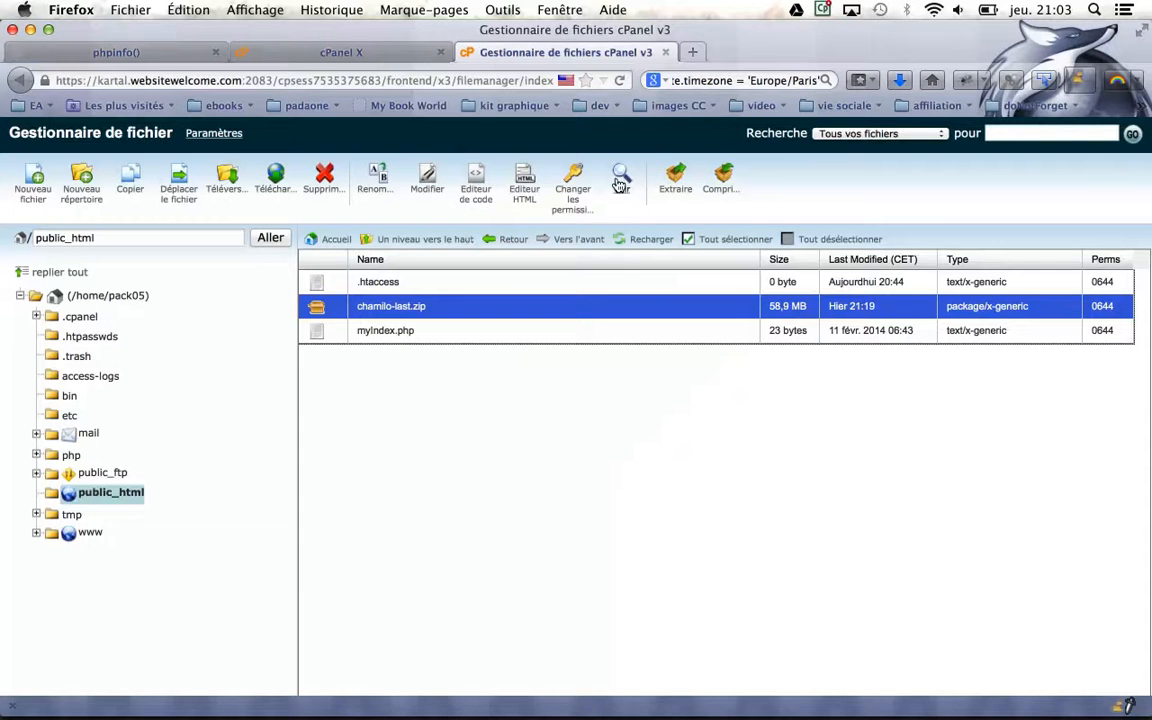
left_click(664, 177)
left_click(712, 478)
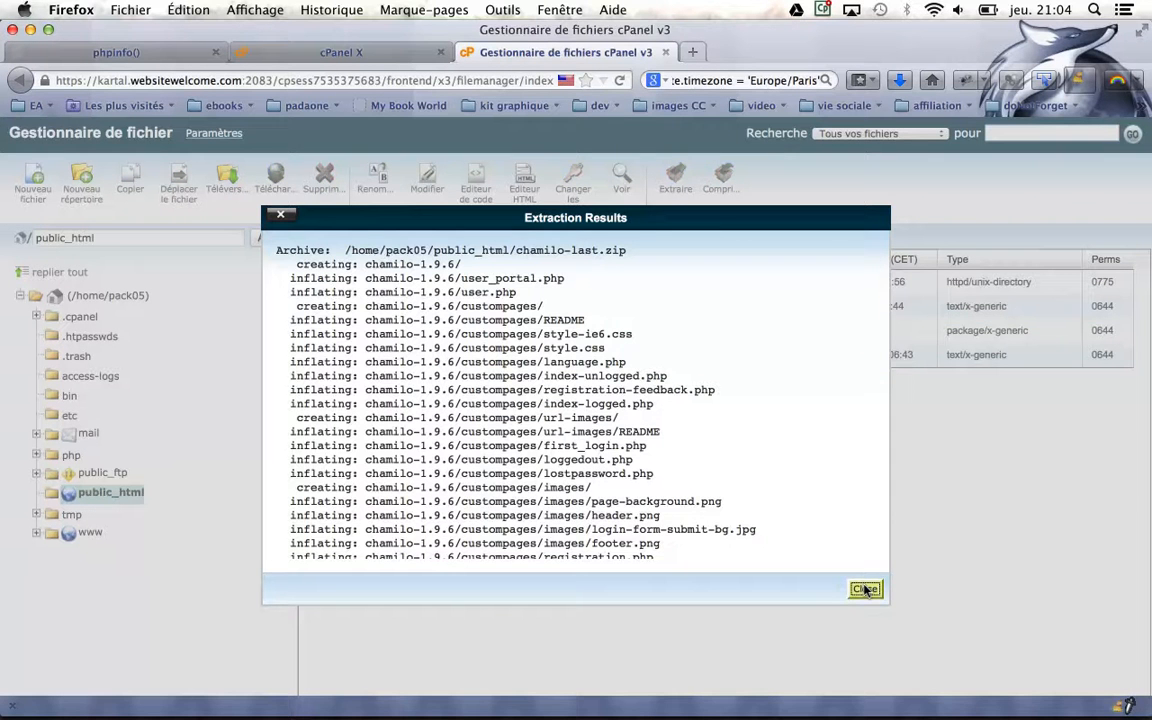
left_click(866, 590)
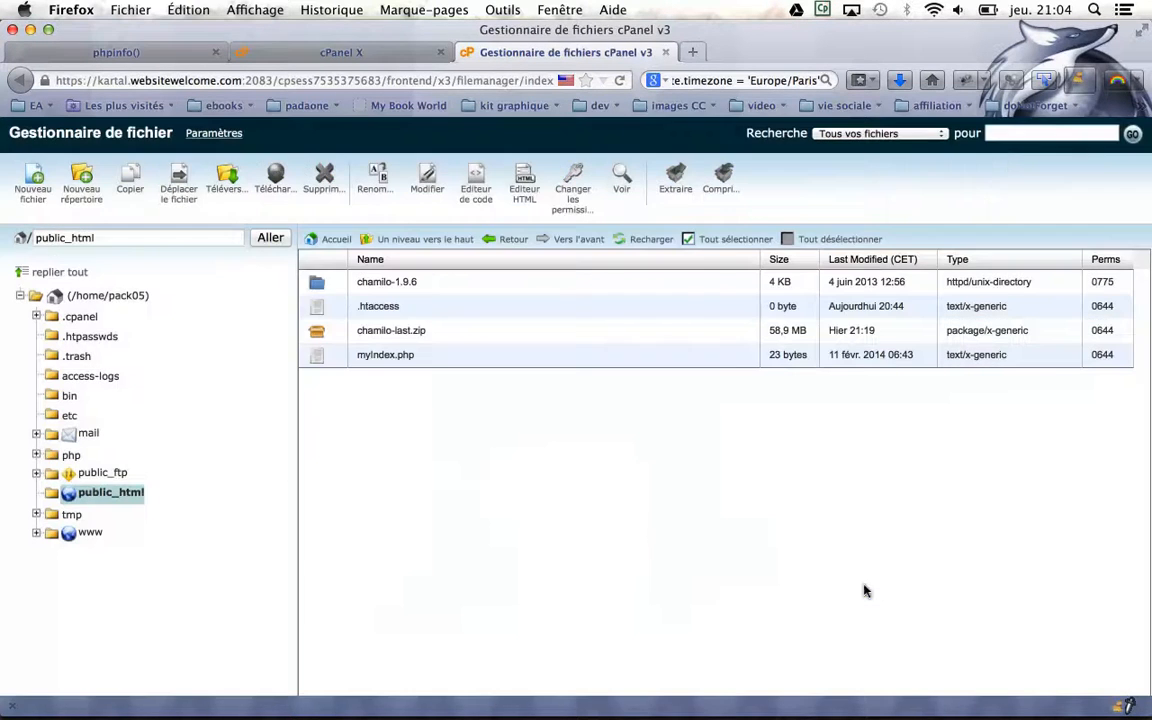
Rename the extracted chamilo-1.9.6 folder to chamilo
left_click(398, 284)
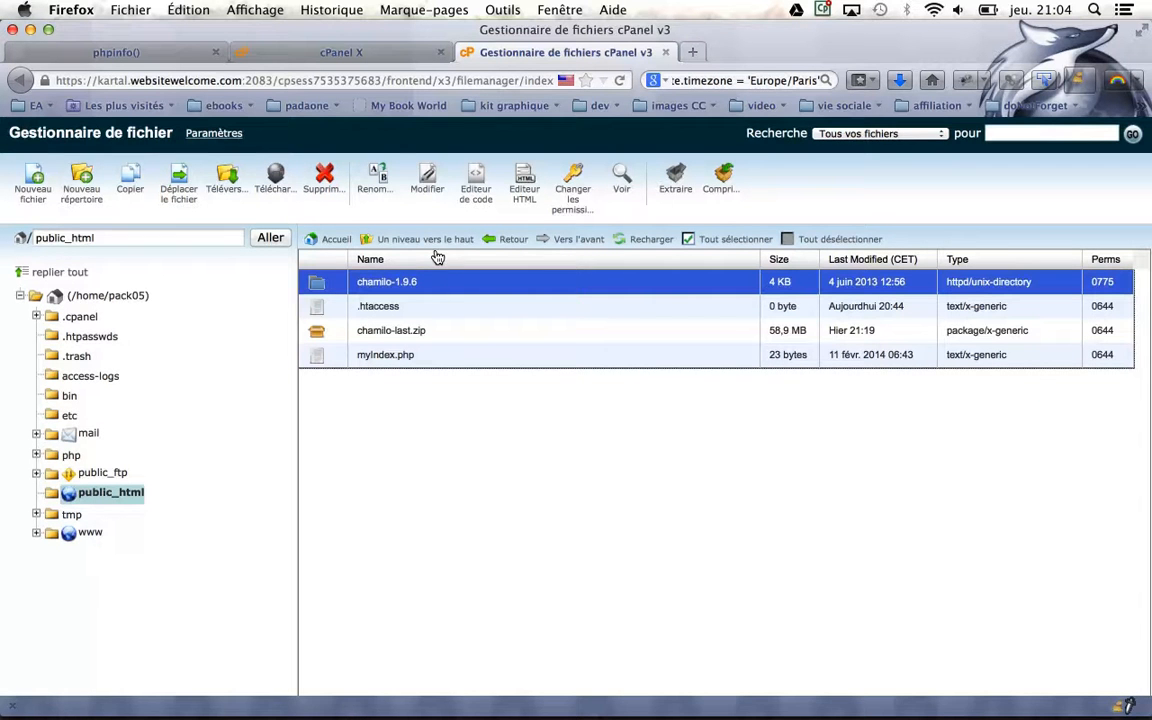
left_click(378, 177)
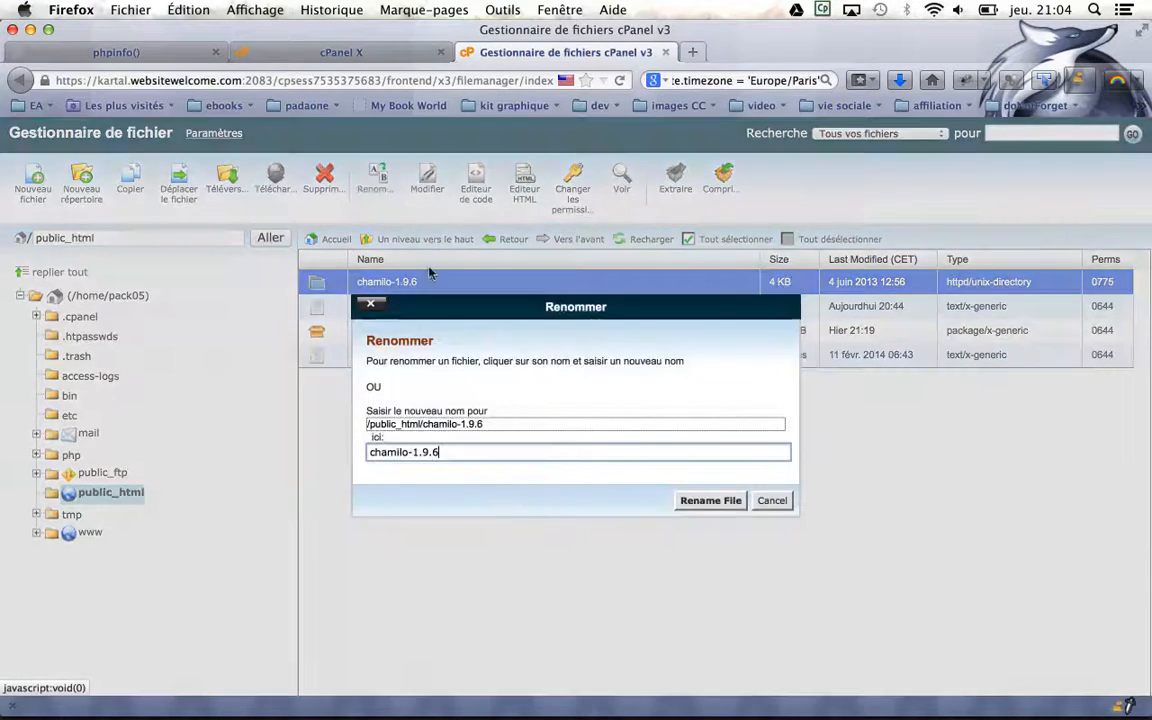
left_click_drag(413, 452, 520, 450)
key("BackSpace")
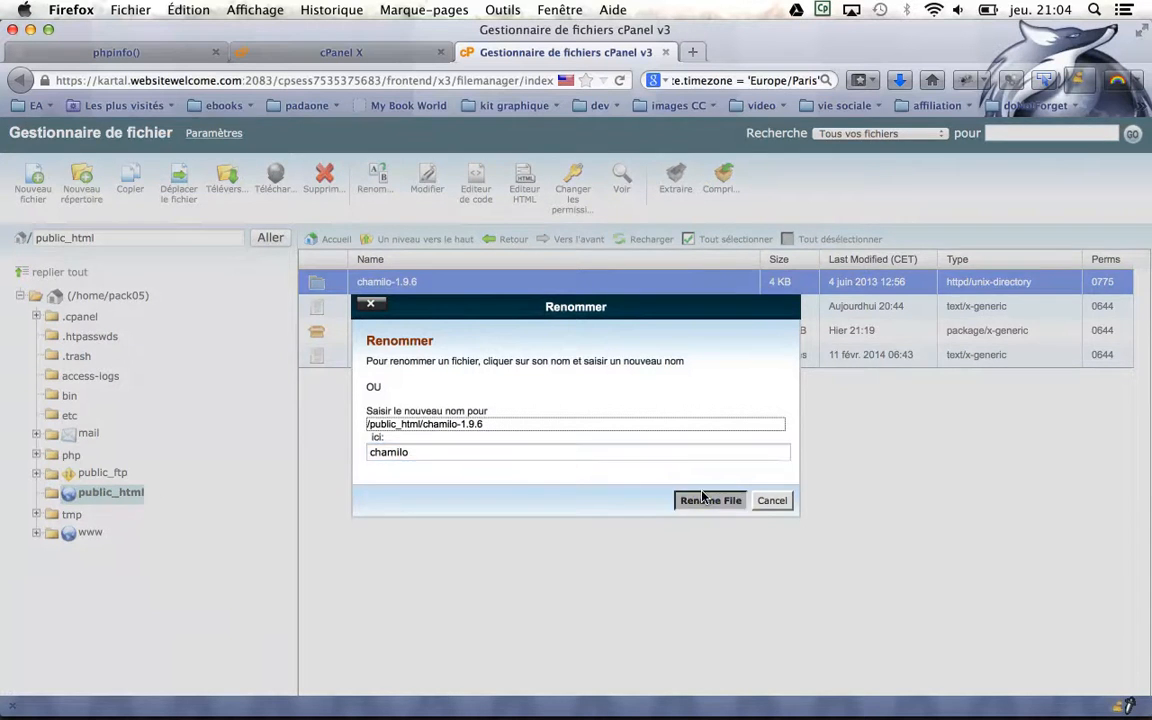
left_click(700, 499)
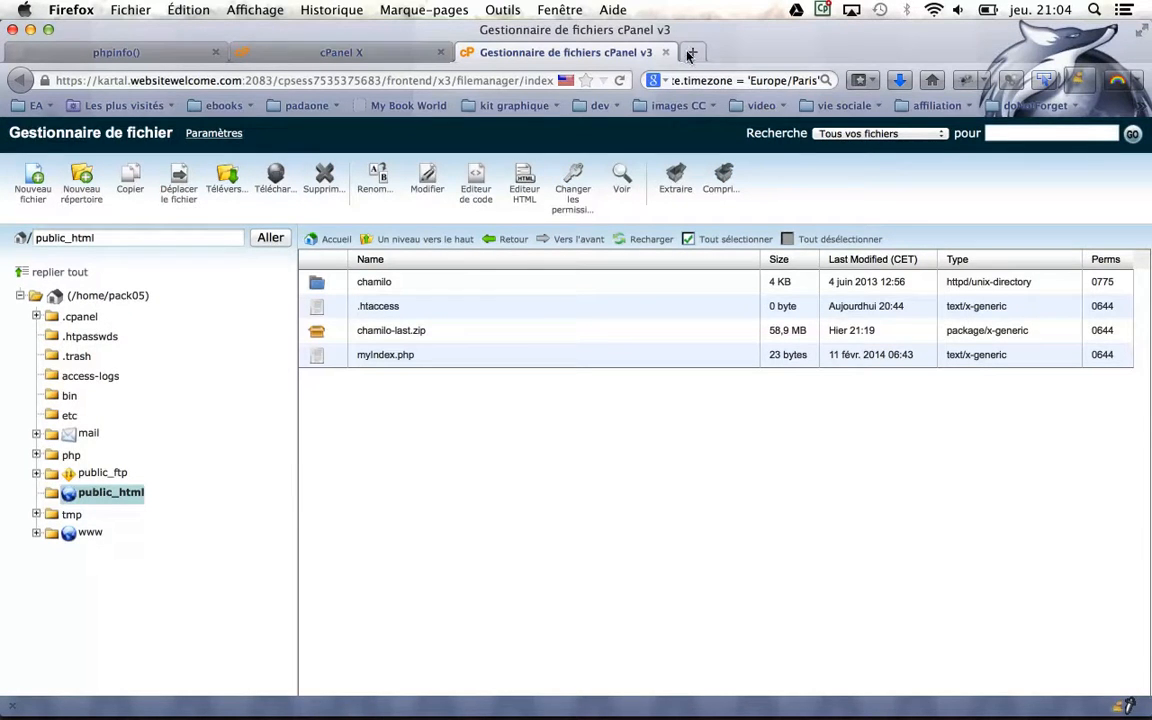
left_click(692, 52)
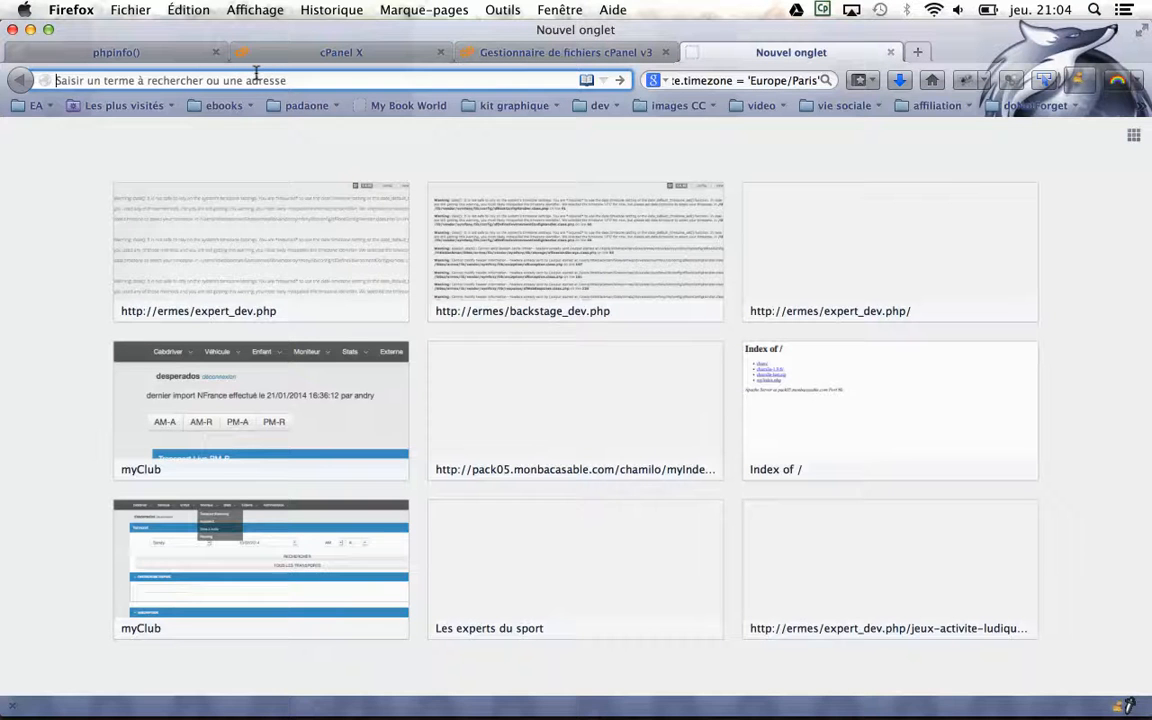
Load pack05.monbacasable.com/chamilo/ in a new tab, which gives a 500 Internal Server Error
type("pack05.monbacasable.com/")
key("Right")
type("chami")
key("Return")
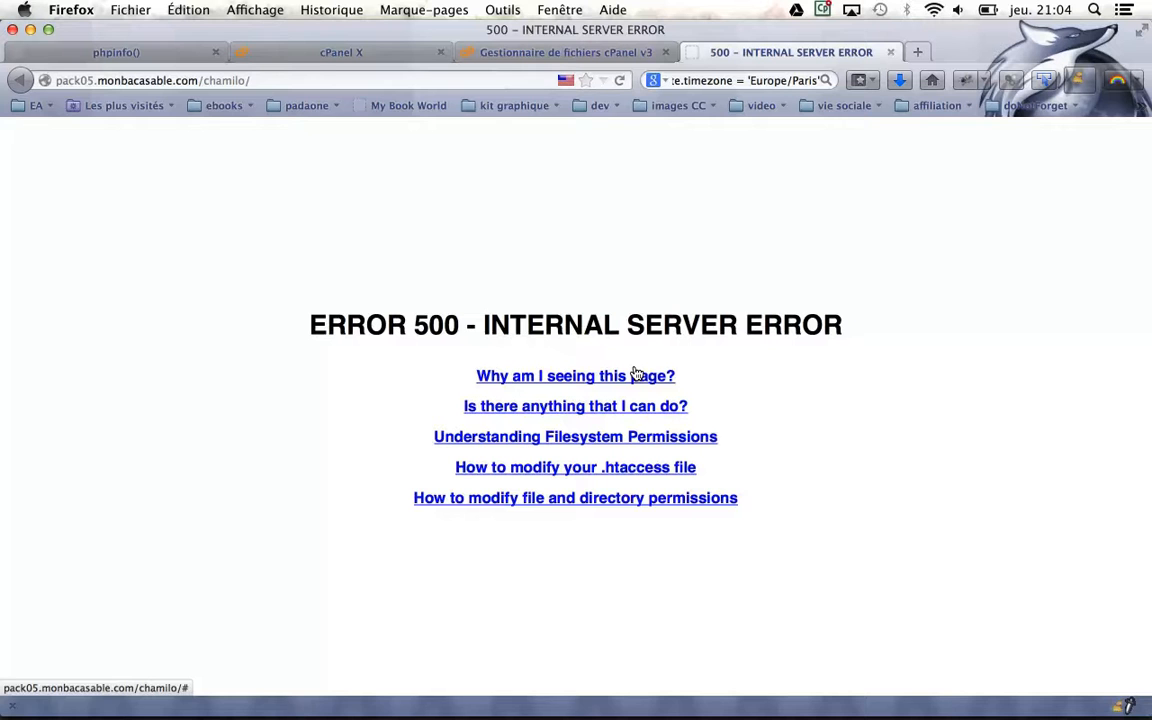
left_click(152, 49)
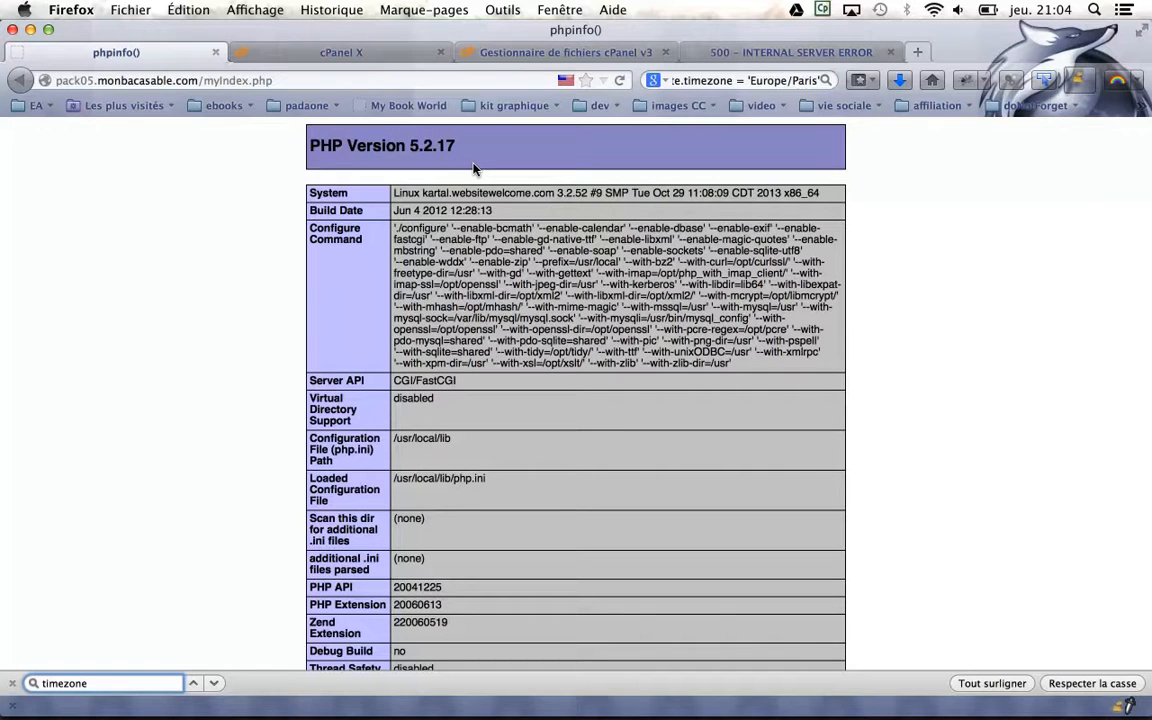
left_click(520, 50)
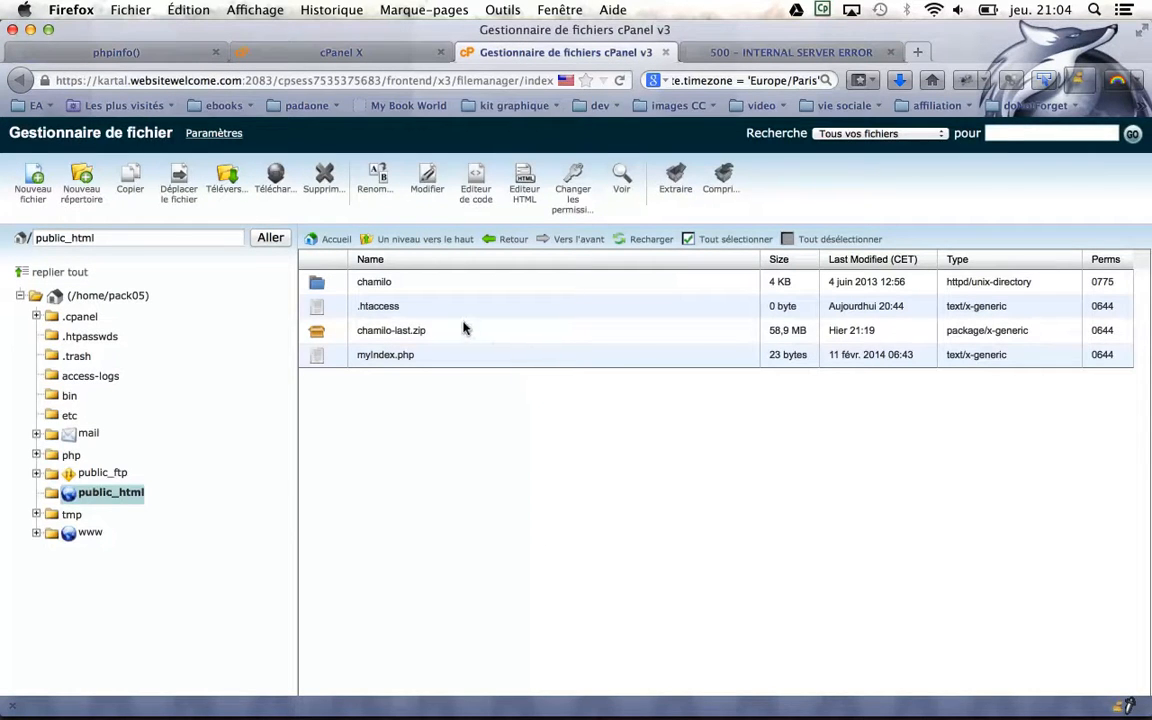
Paste the Action and AddHandler php53 directives into public_html/.htaccess and save it
left_click(388, 307)
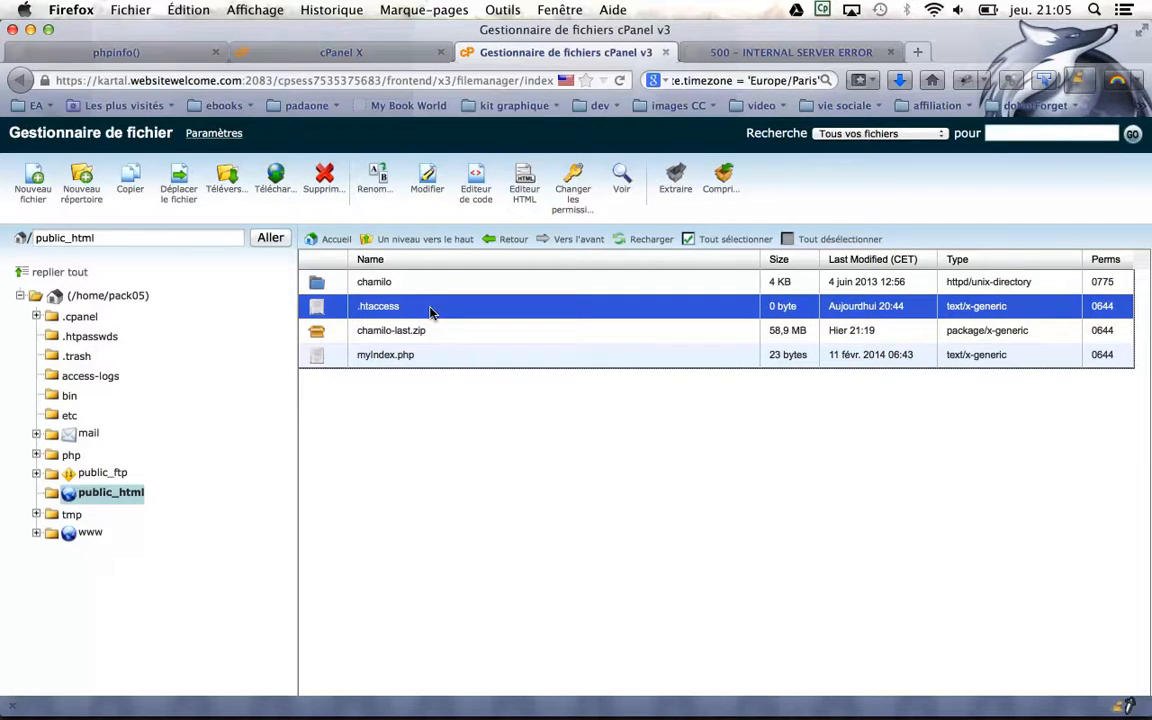
left_click(427, 180)
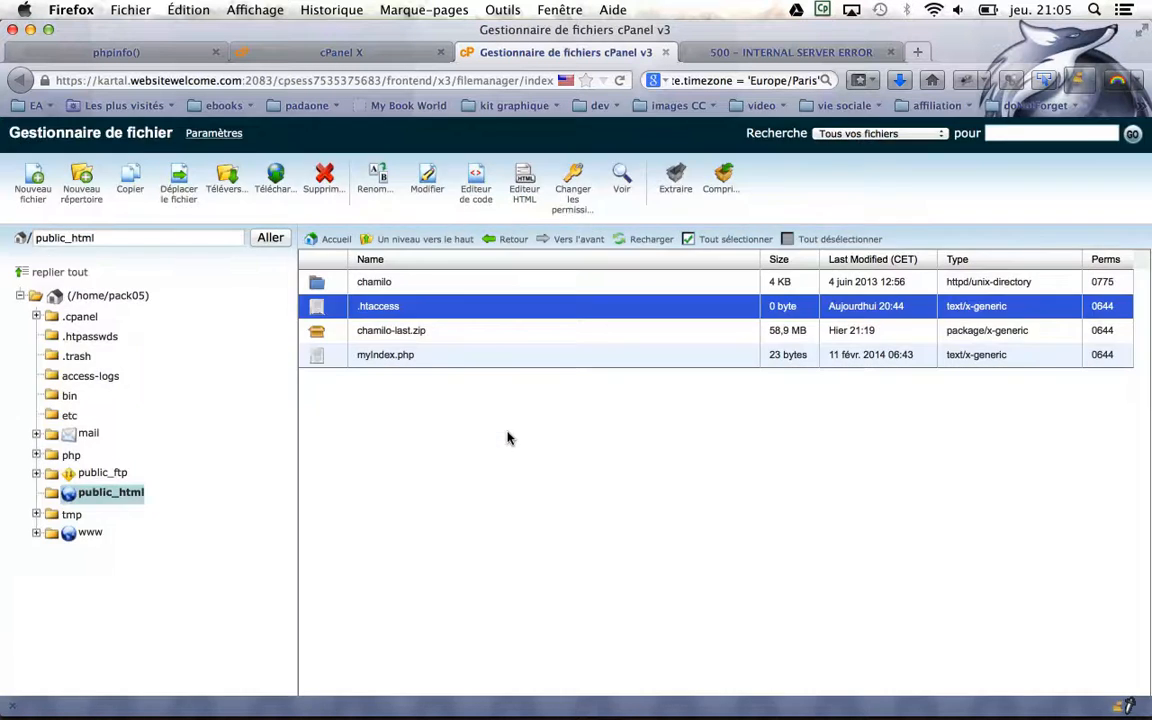
left_click(730, 556)
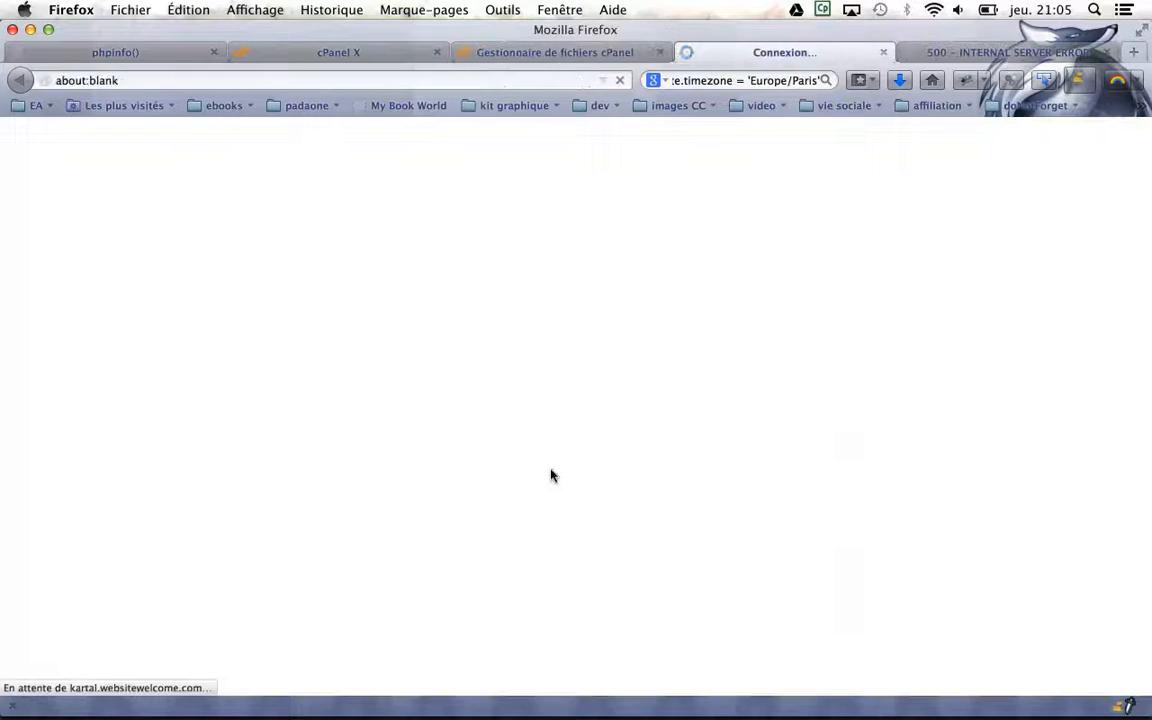
left_click(340, 193)
key("super+Tab")
key("super+Tab")
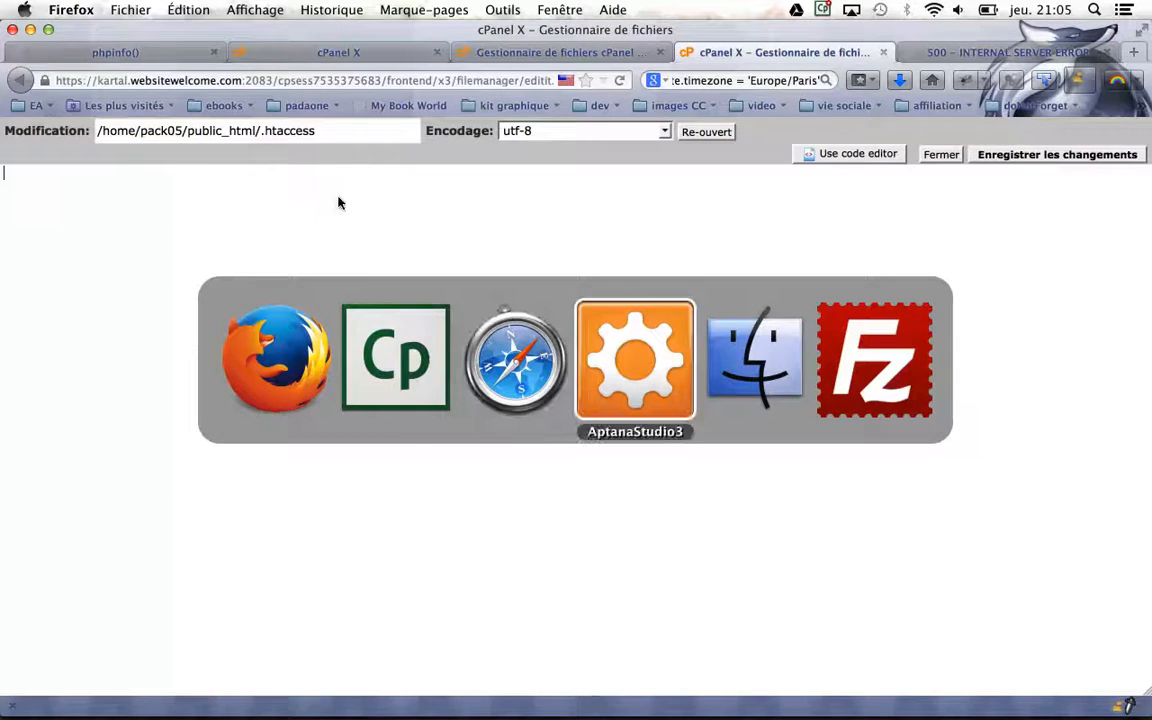
left_click_drag(658, 113, 368, 66)
key("super+c")
key("super+Tab")
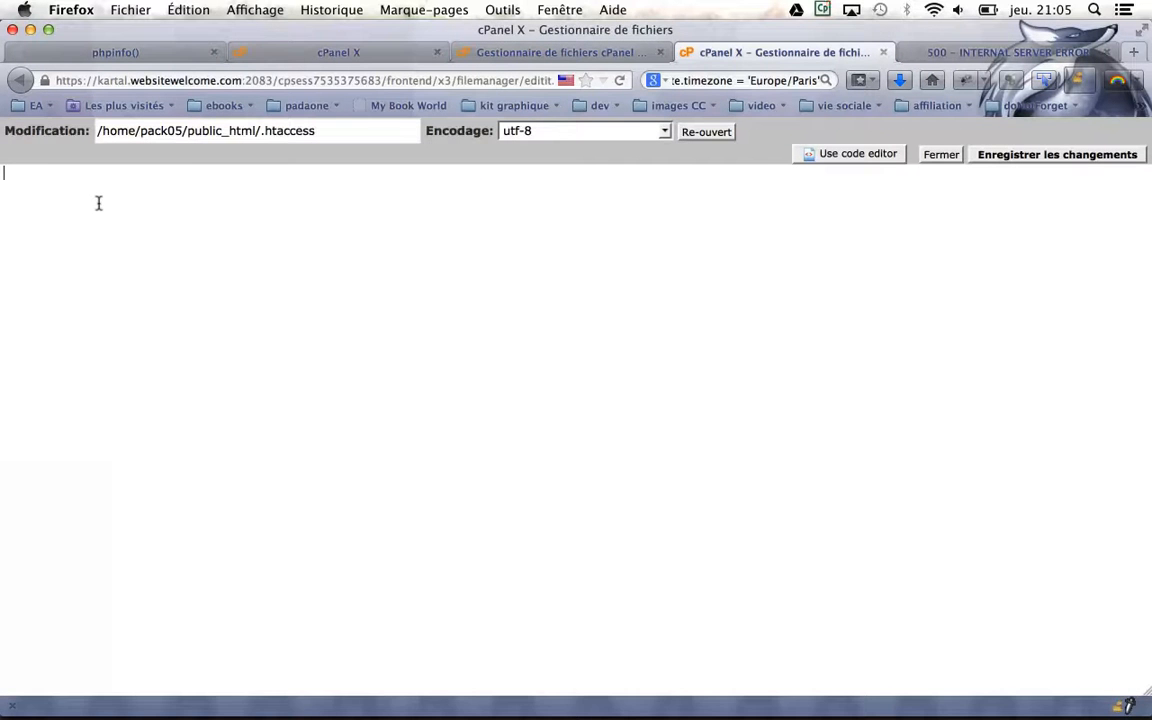
key("super+v")
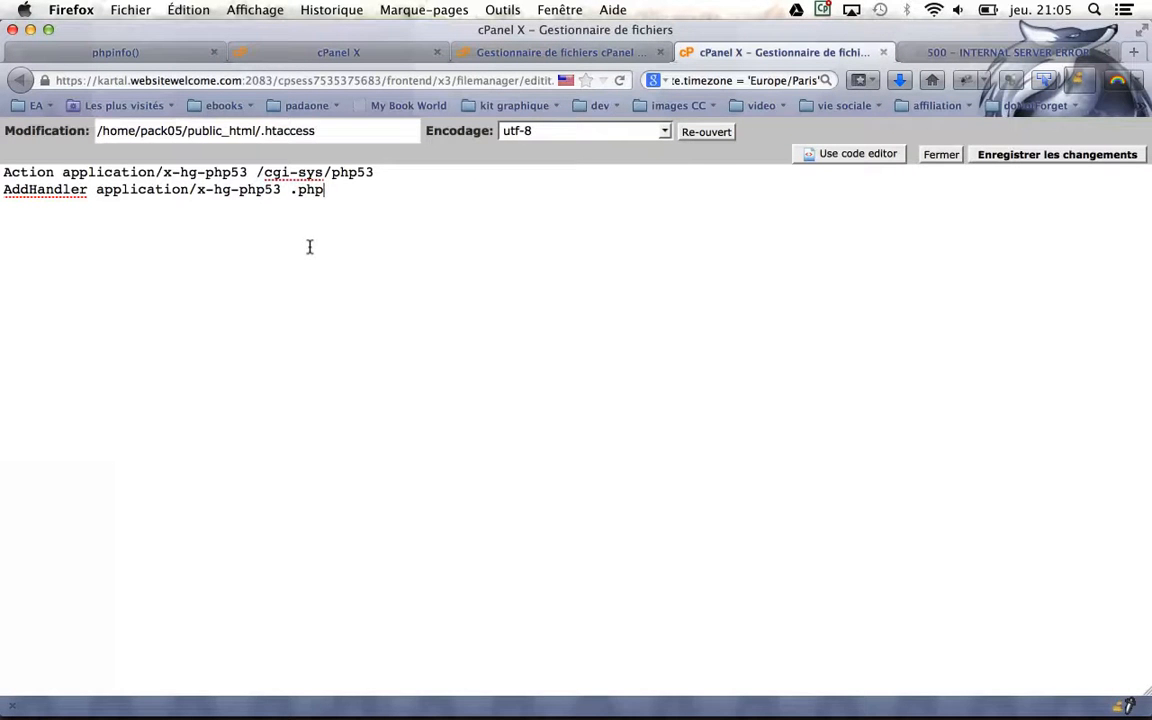
left_click(1018, 157)
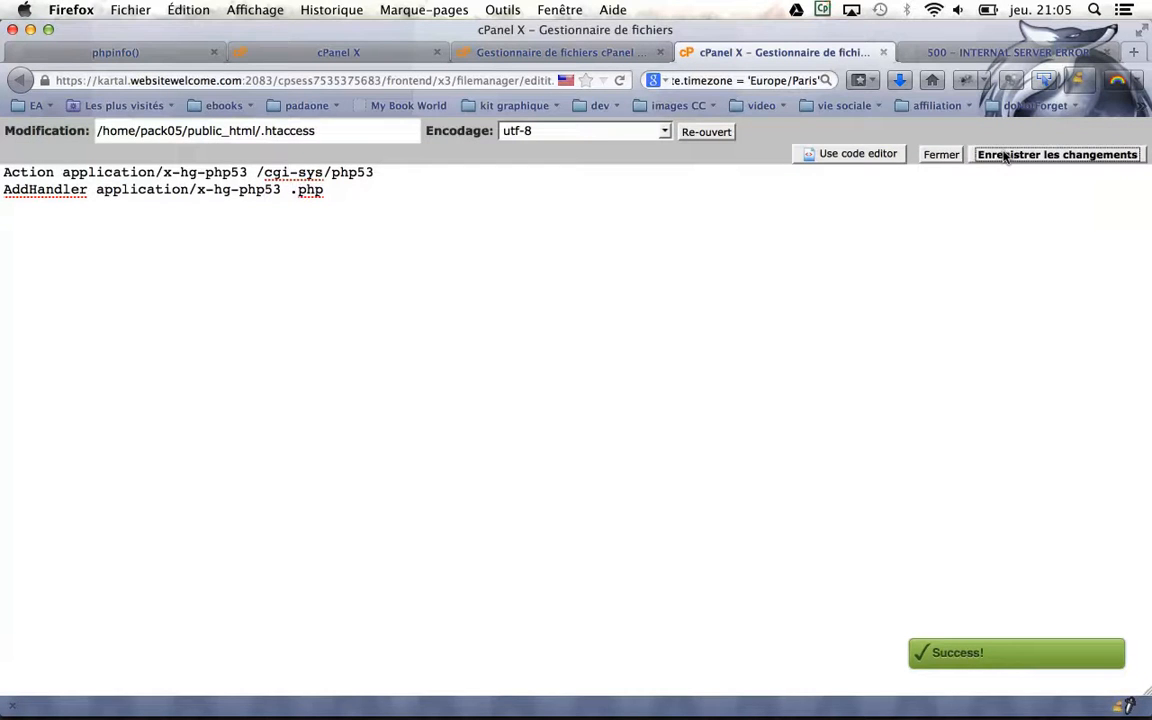
left_click(941, 155)
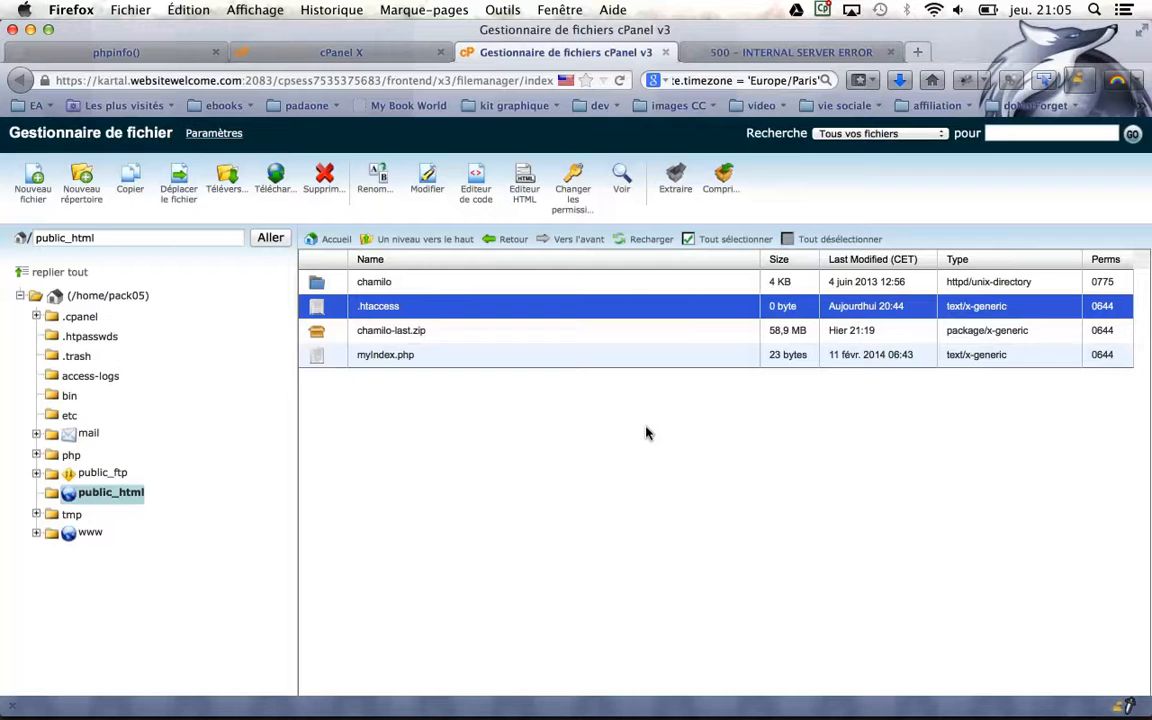
Reload phpinfo to confirm PHP 5.3.28, and reload /chamilo/ to get the install page
left_click(113, 51)
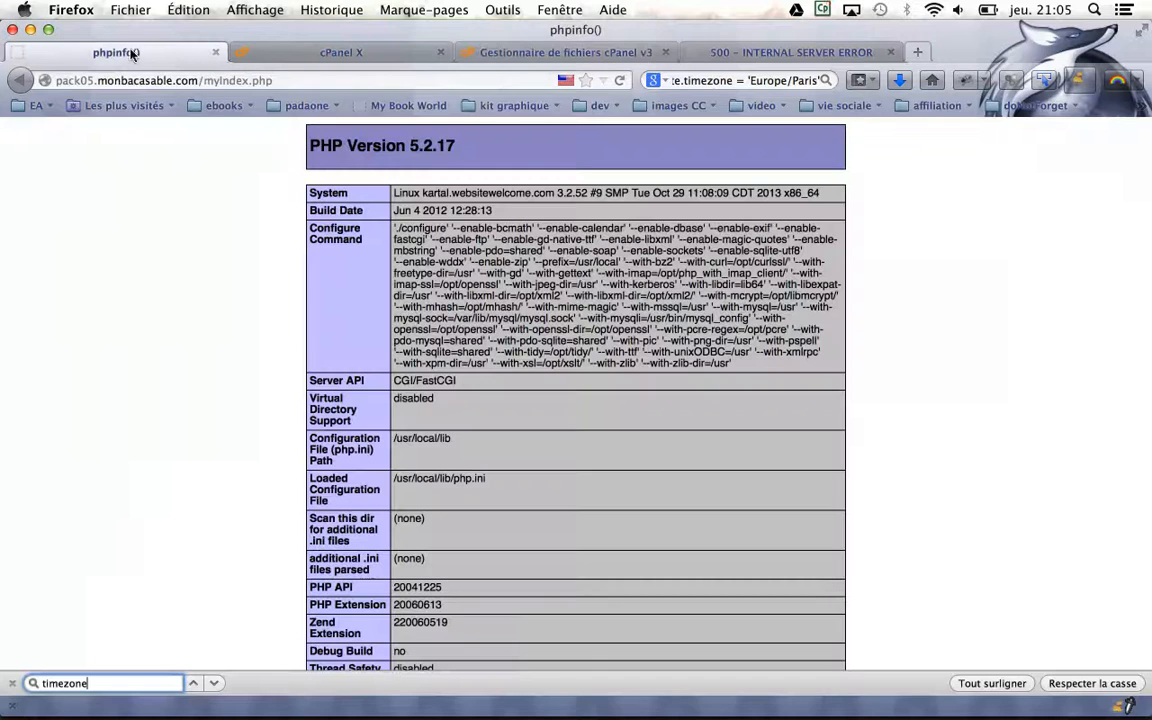
left_click(281, 78)
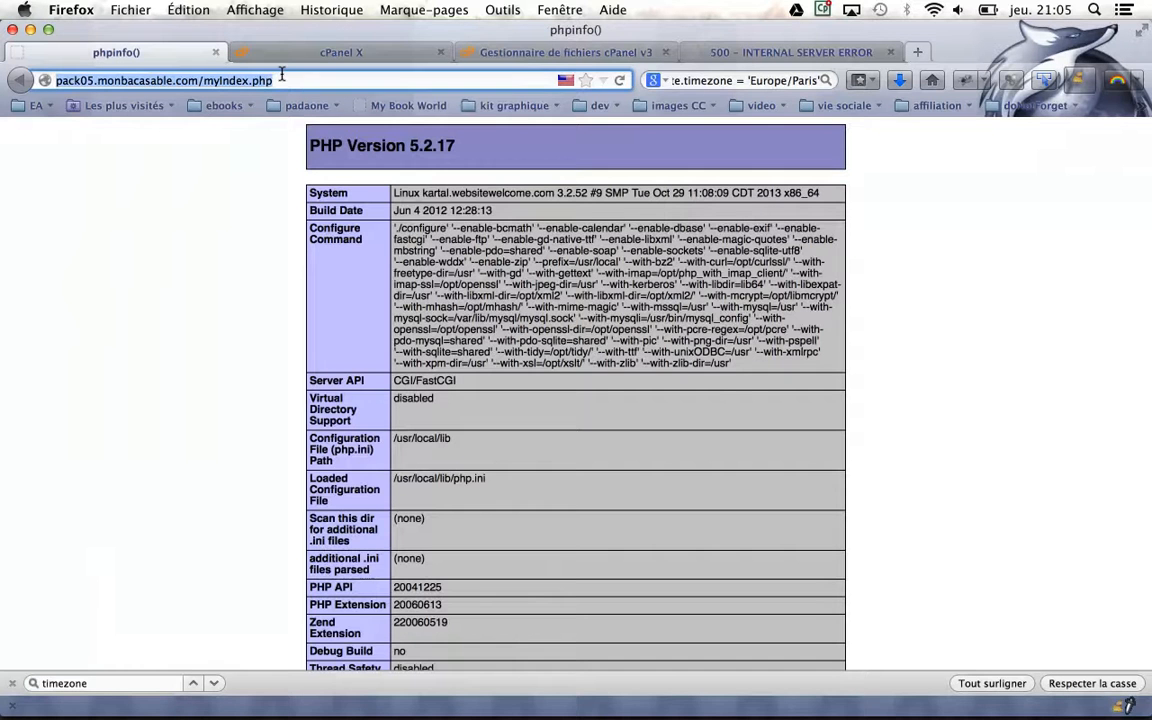
key("Return")
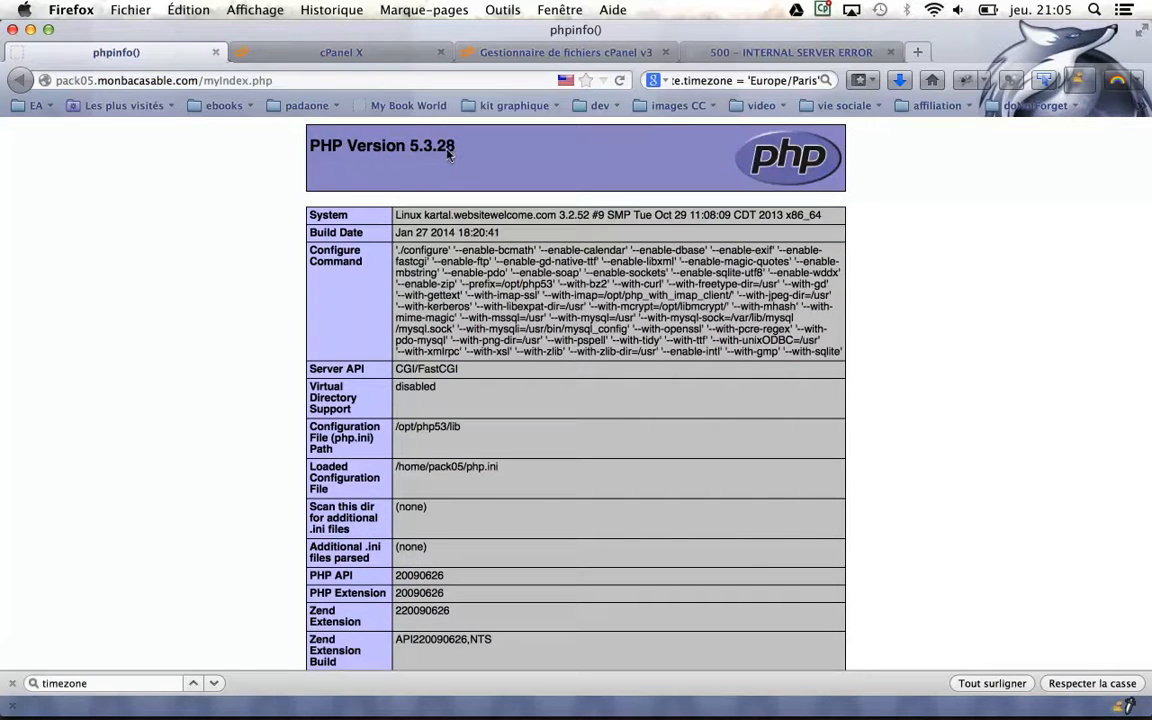
left_click(741, 52)
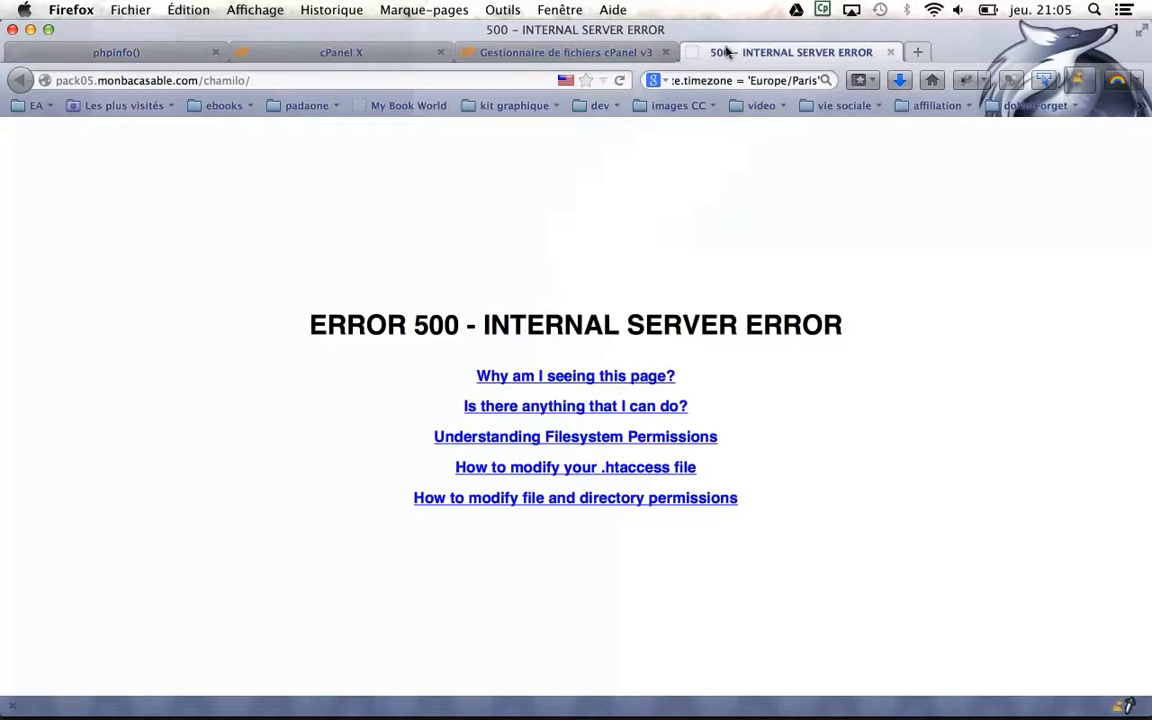
left_click(316, 72)
key("Return")
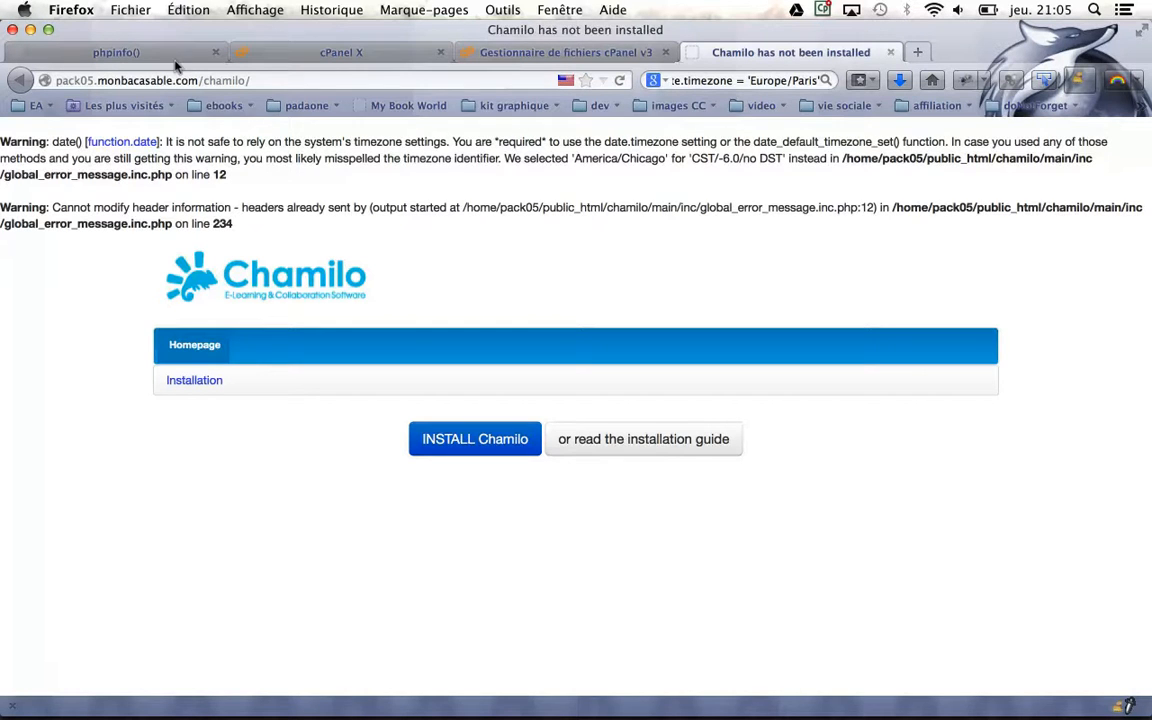
left_click(141, 44)
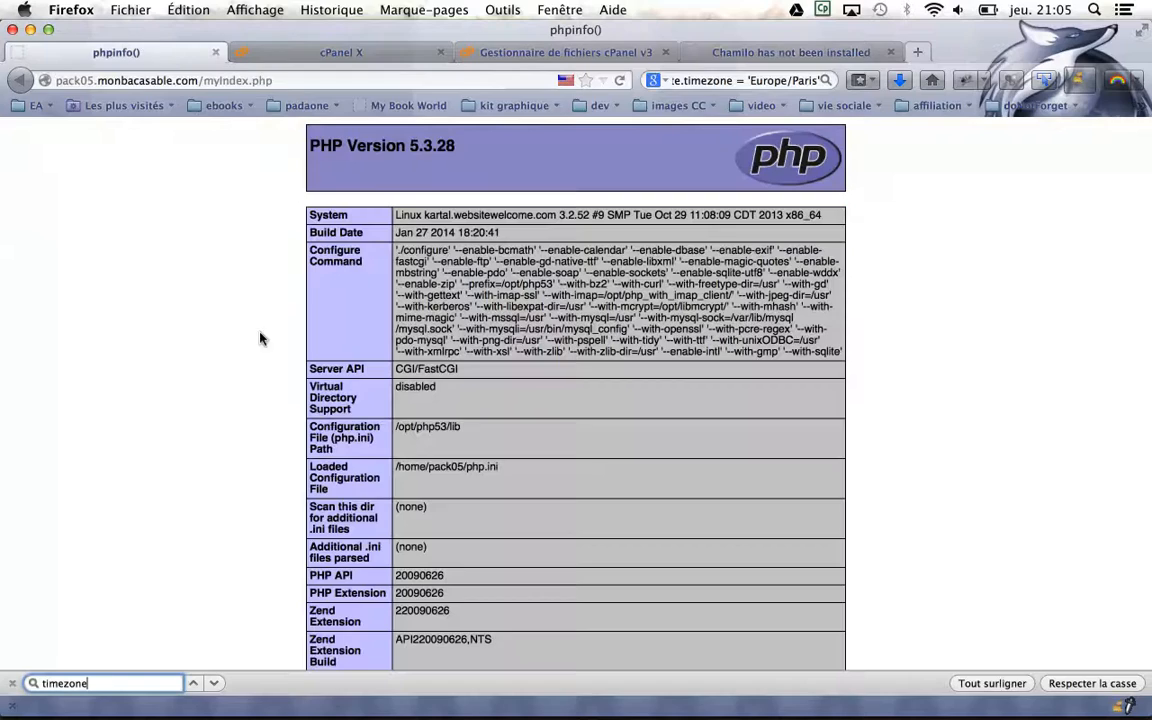
Search the phpinfo page for 'date' to see that date.timezone has no value
key("super+f")
type("date")
key("Return")
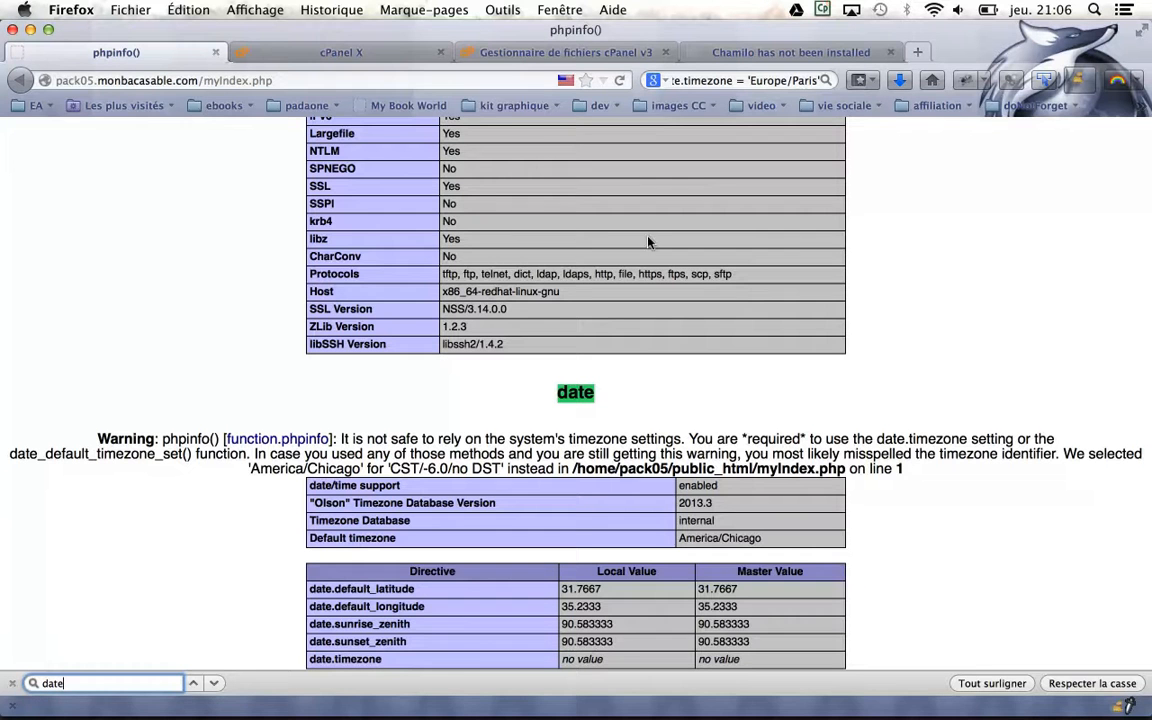
left_click(543, 50)
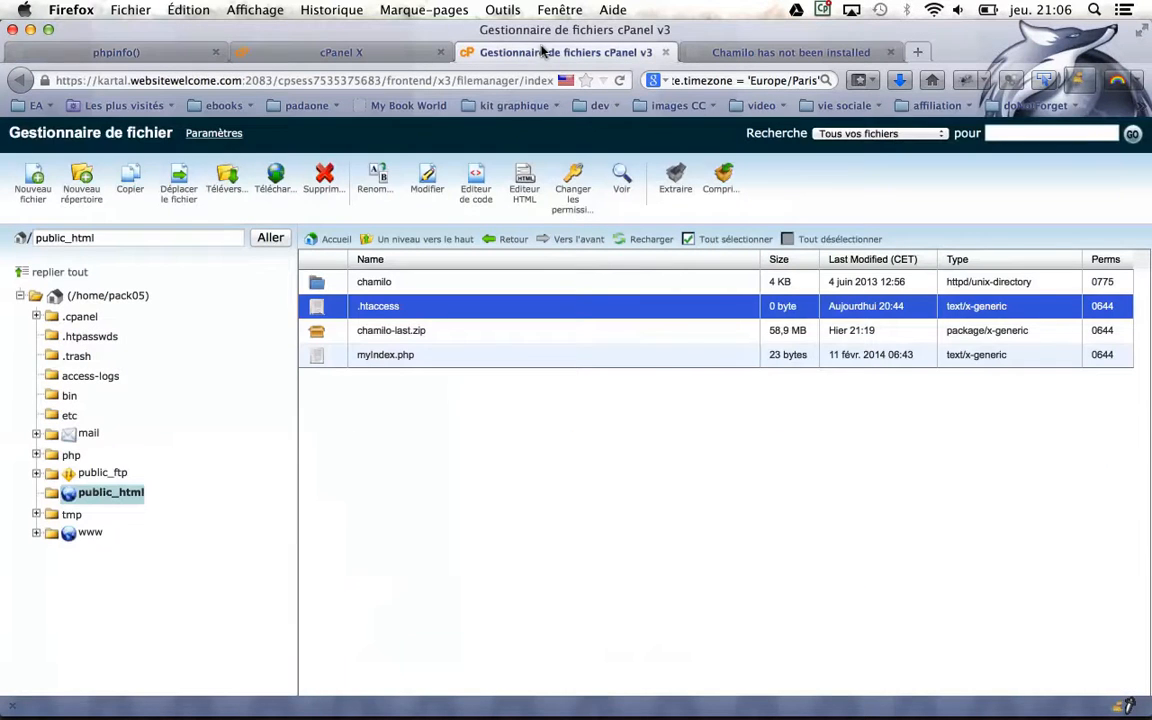
Paste date.timezone = 'Europe/Paris' into /home/pack05/php.ini and save it
left_click(92, 296)
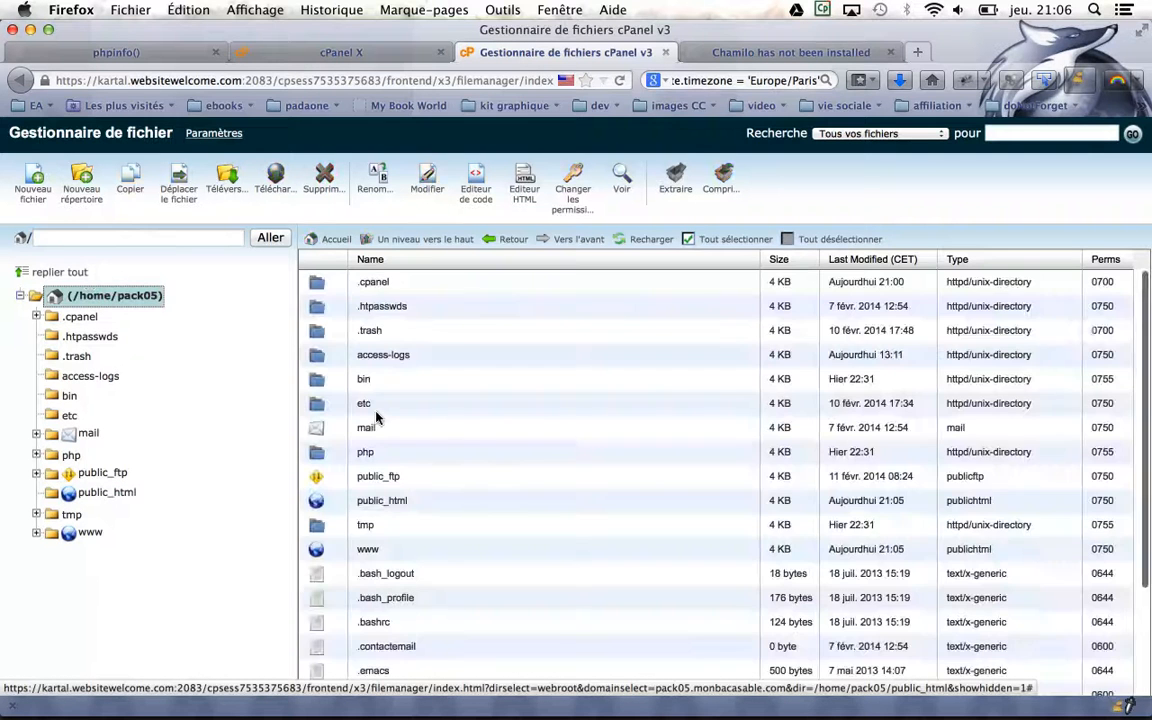
scroll(376, 418, "down", 3)
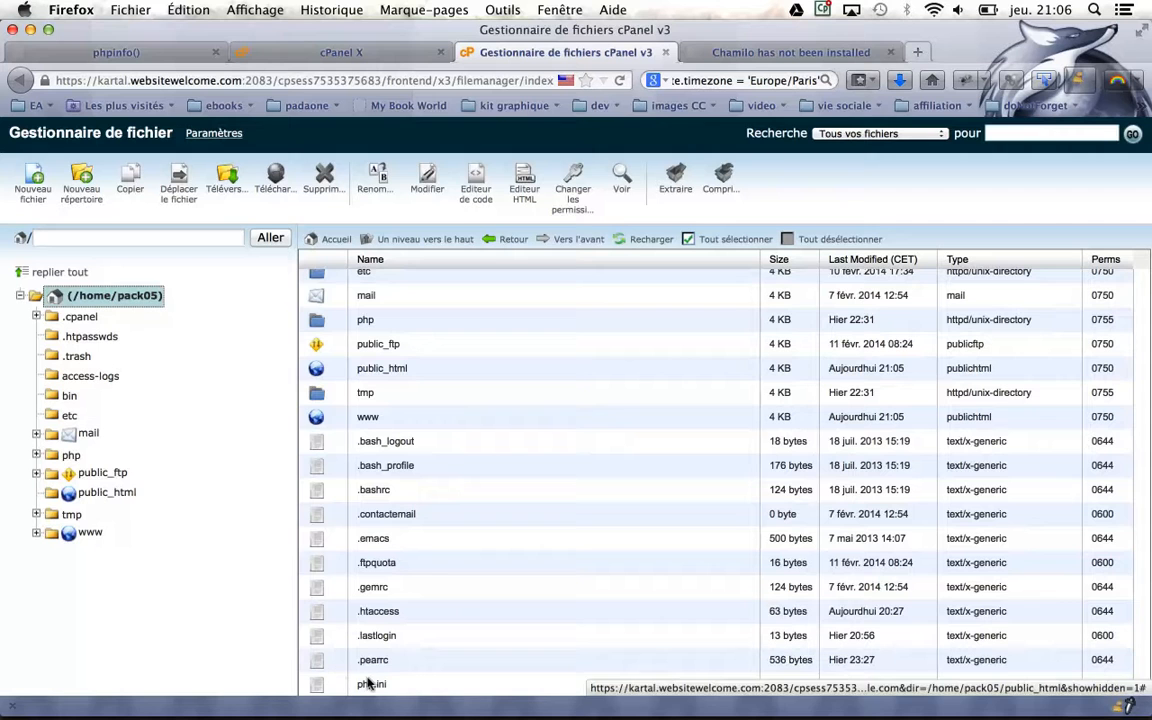
left_click(368, 683)
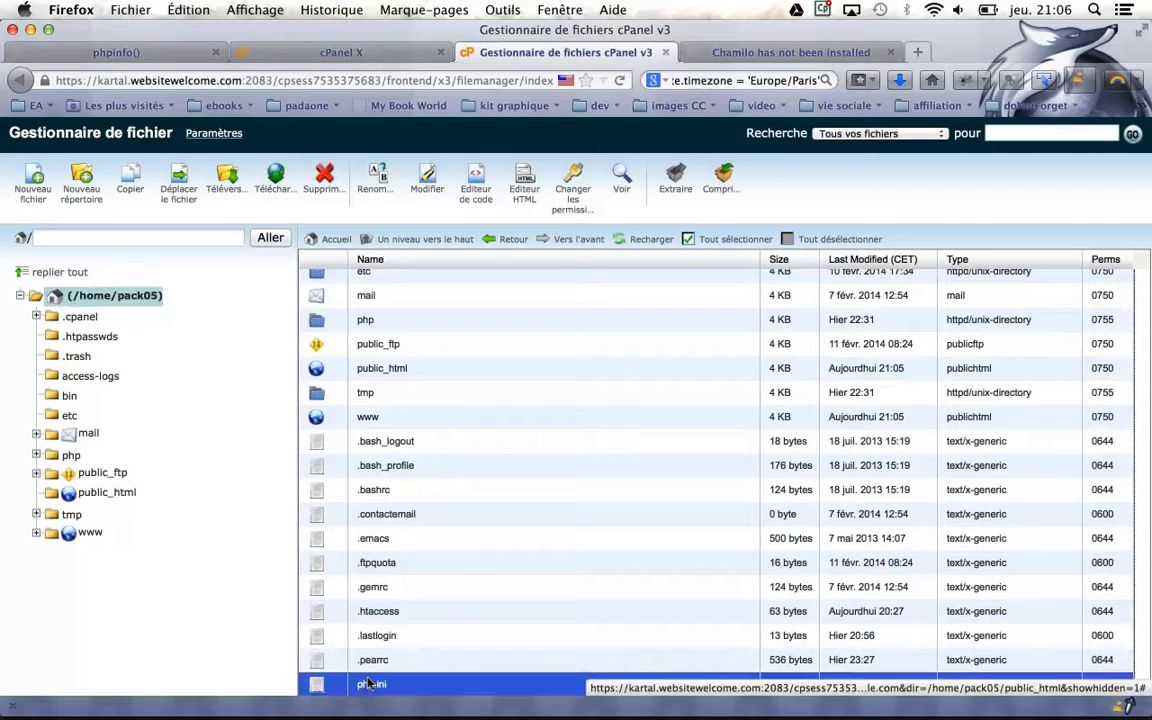
left_click(424, 186)
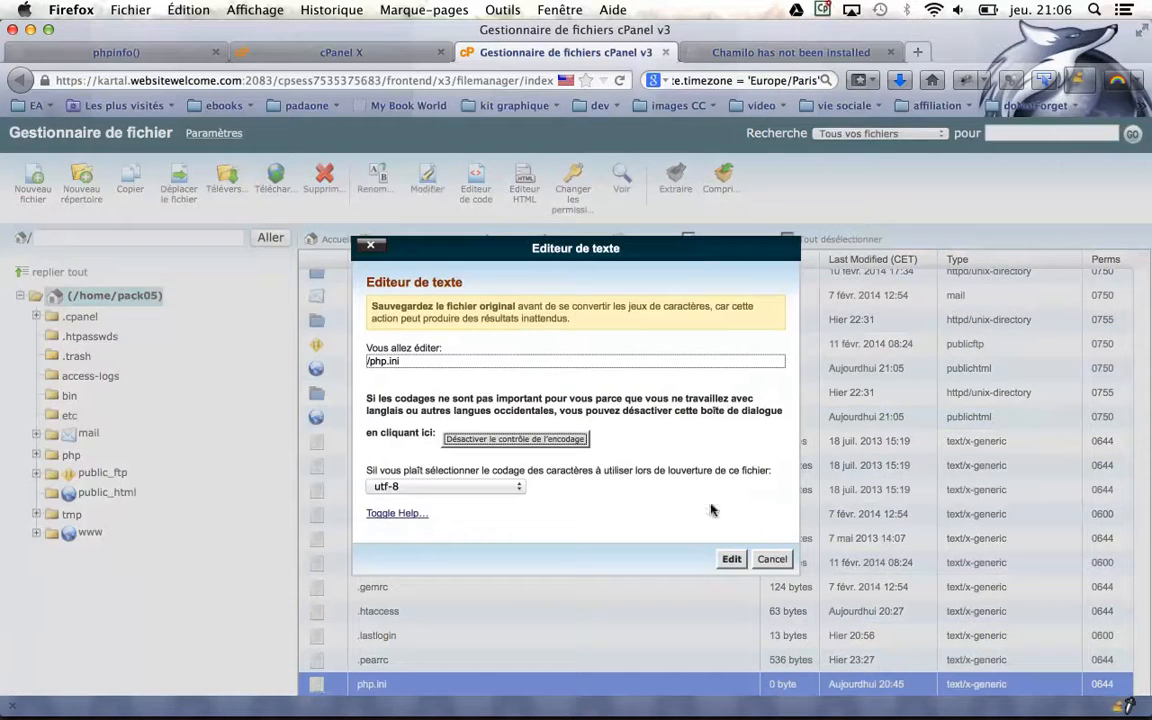
left_click(735, 559)
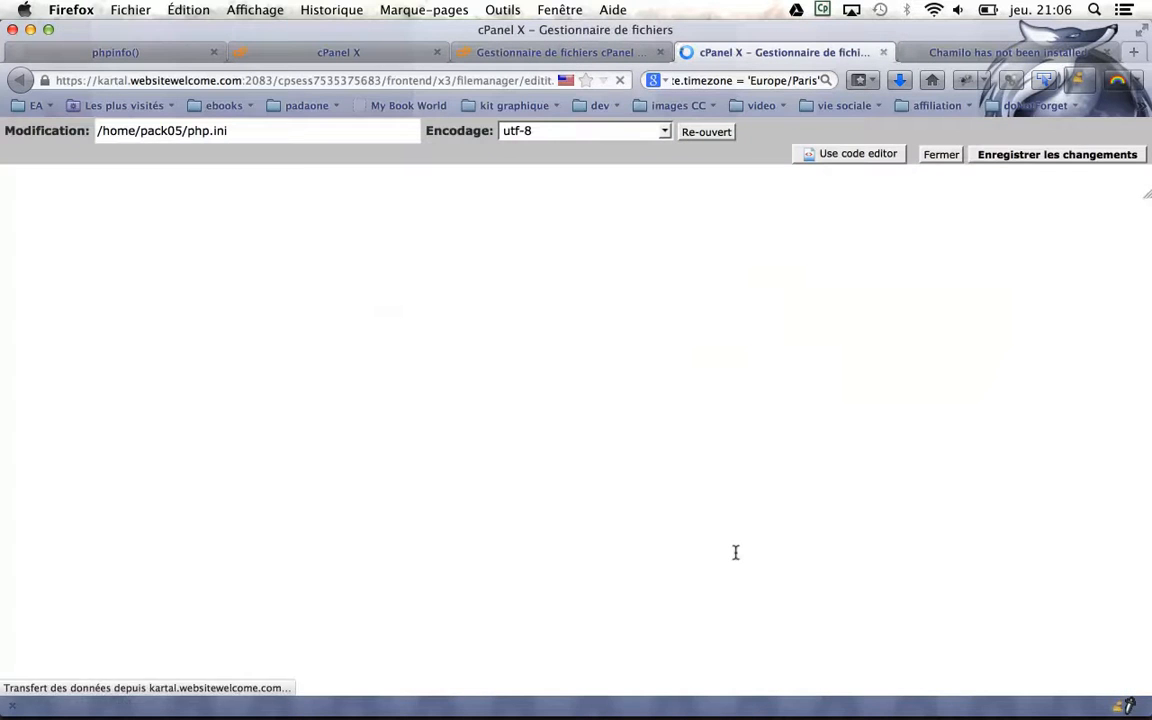
key("super+Tab")
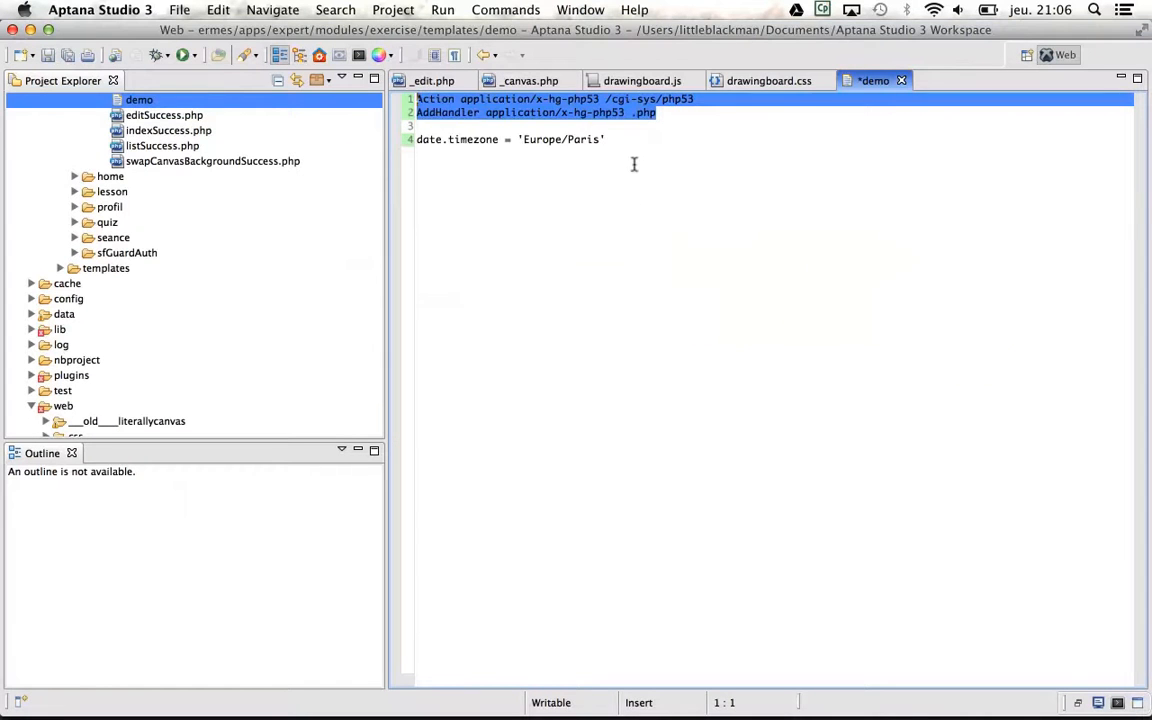
left_click_drag(610, 138, 412, 139)
key("super+c")
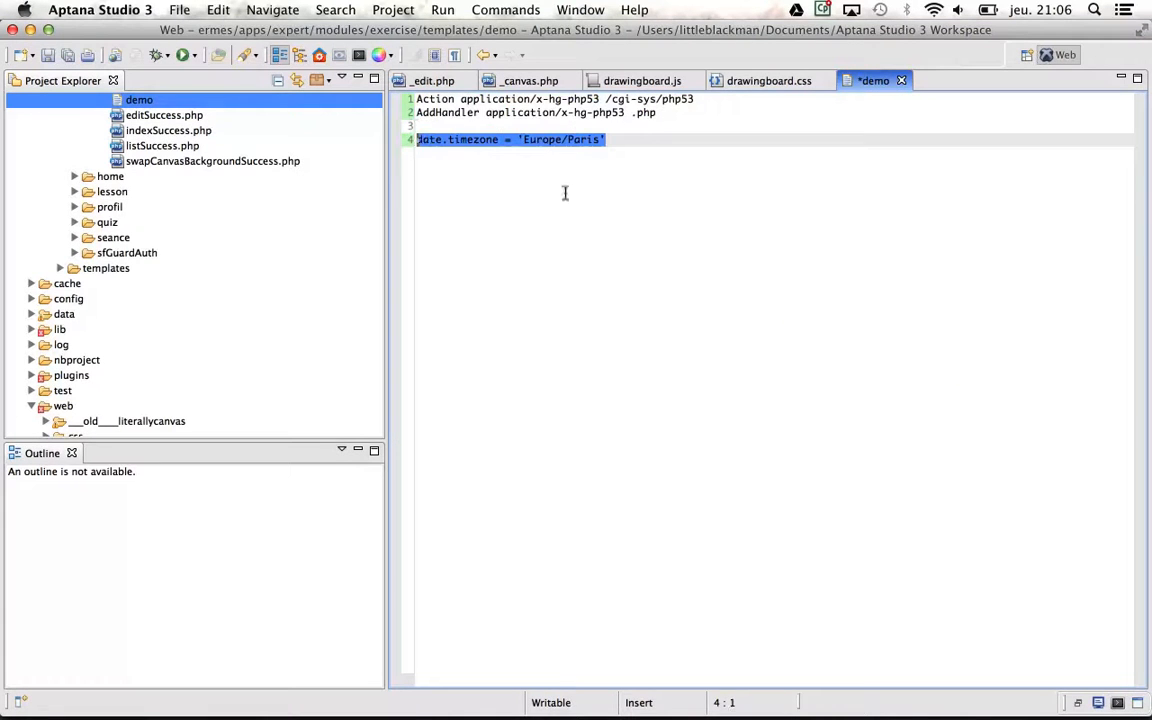
key("super+Tab")
key("super+v")
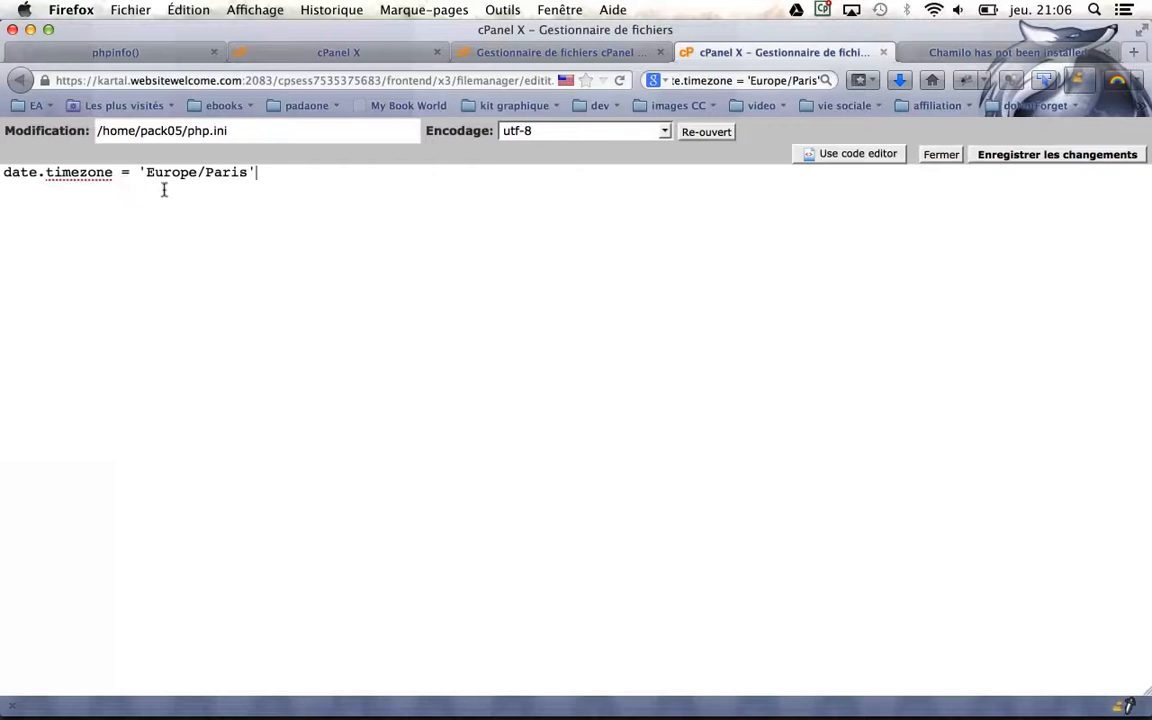
left_click(1013, 153)
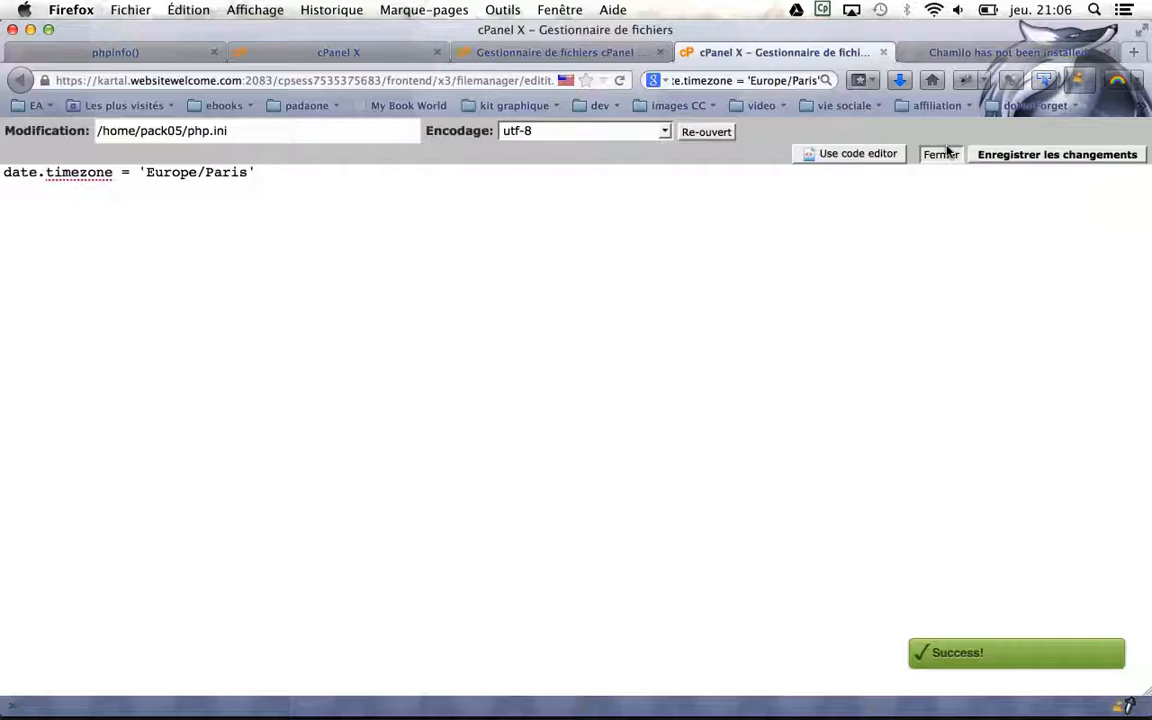
left_click(941, 154)
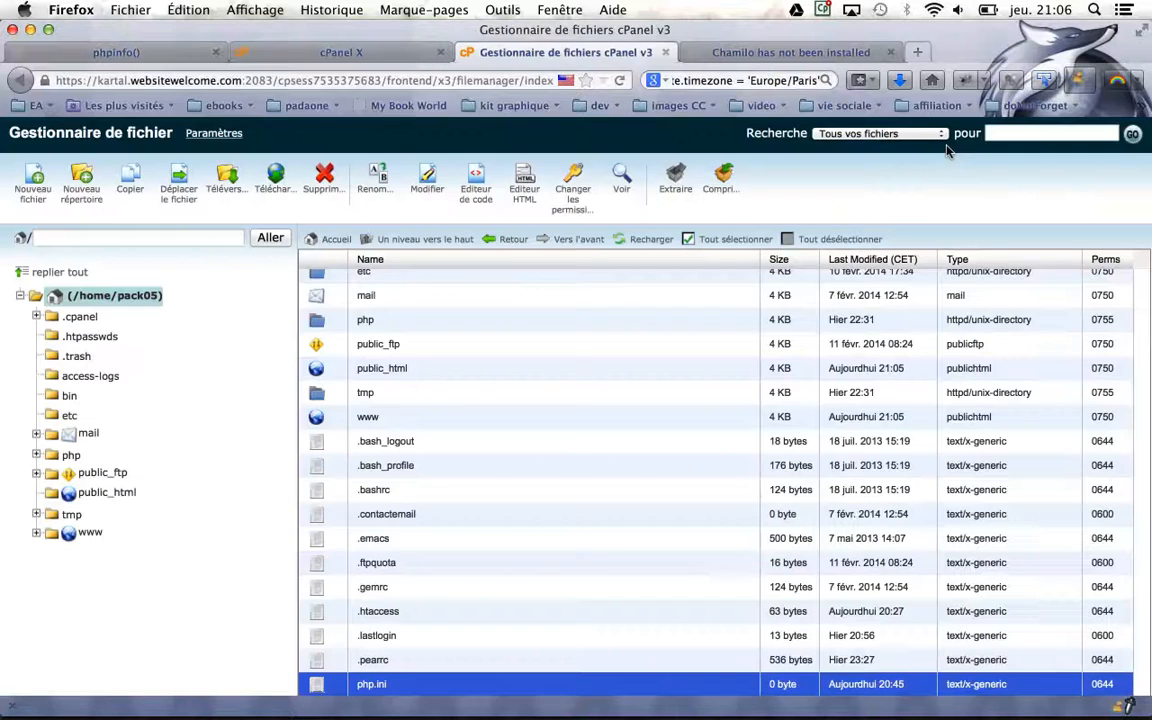
Reload the Chamilo page and start the installer, continuing to the prerequisites check
left_click(820, 51)
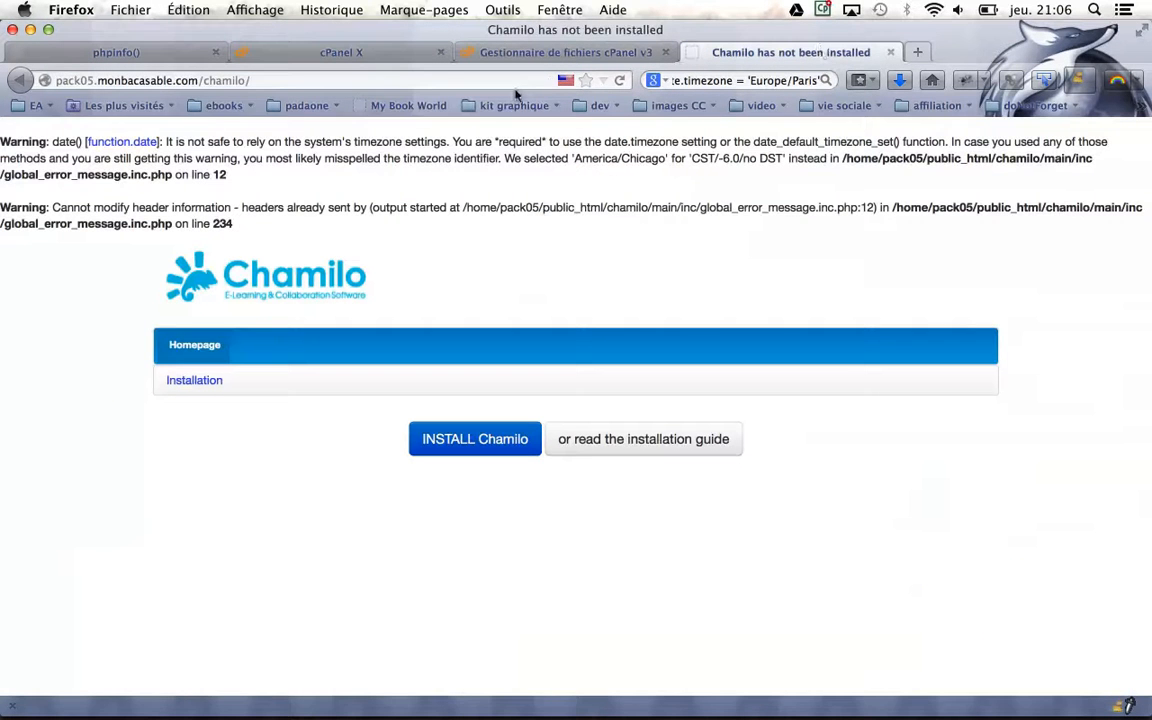
left_click(435, 72)
key("Return")
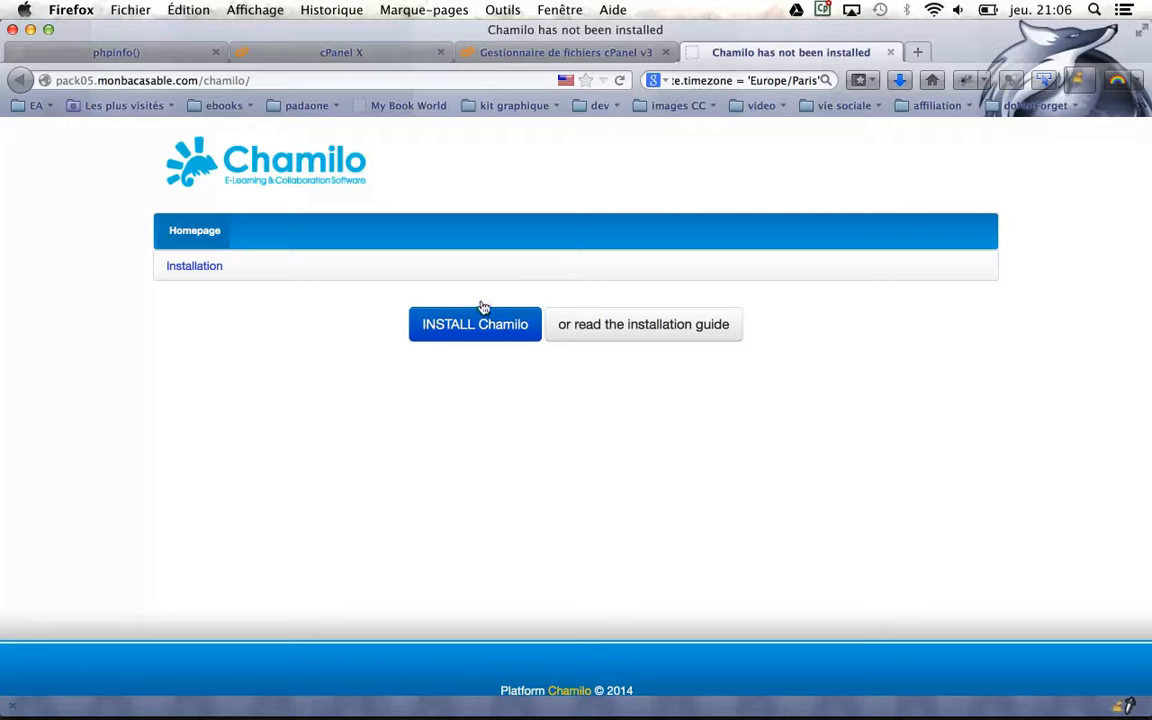
left_click(480, 316)
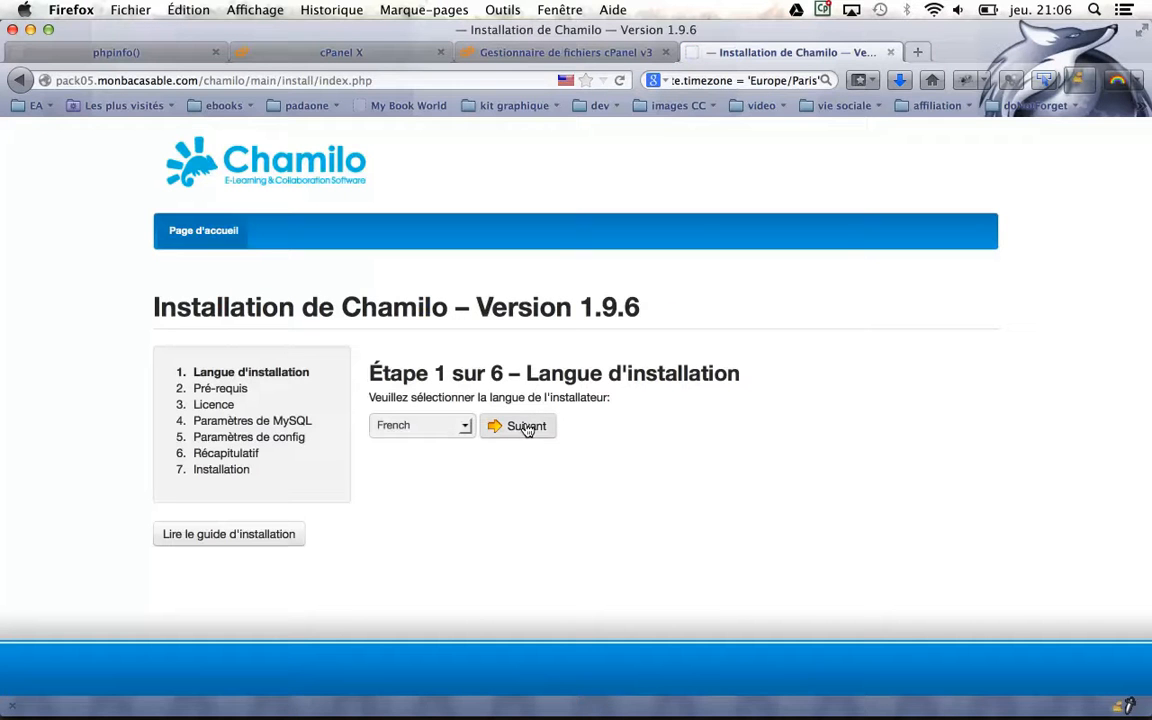
left_click(527, 428)
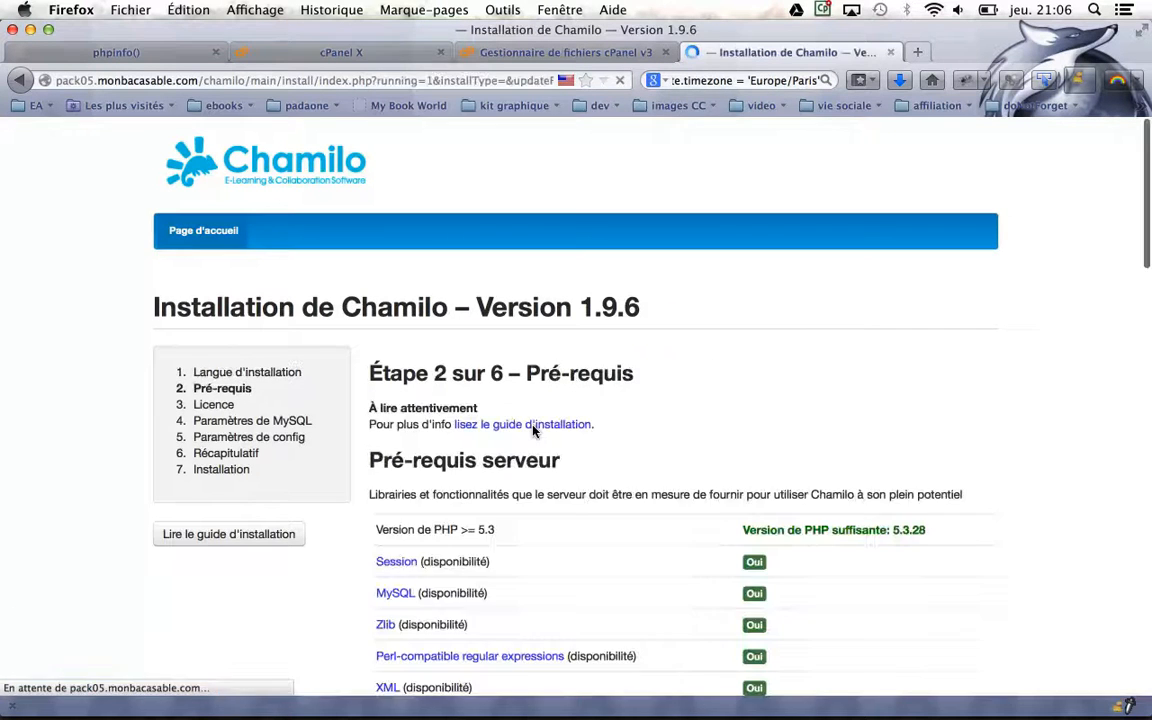
Review the prerequisites list and choose Nouvelle installation
scroll(533, 428, "down", 8)
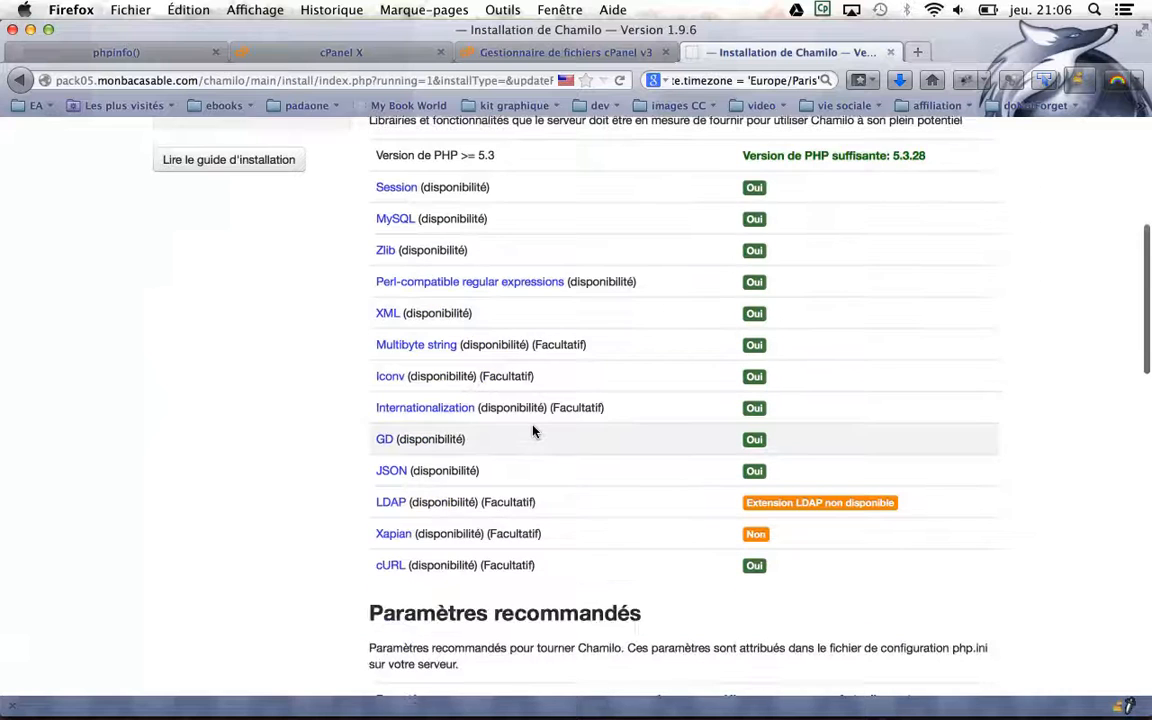
scroll(533, 430, "down", 7)
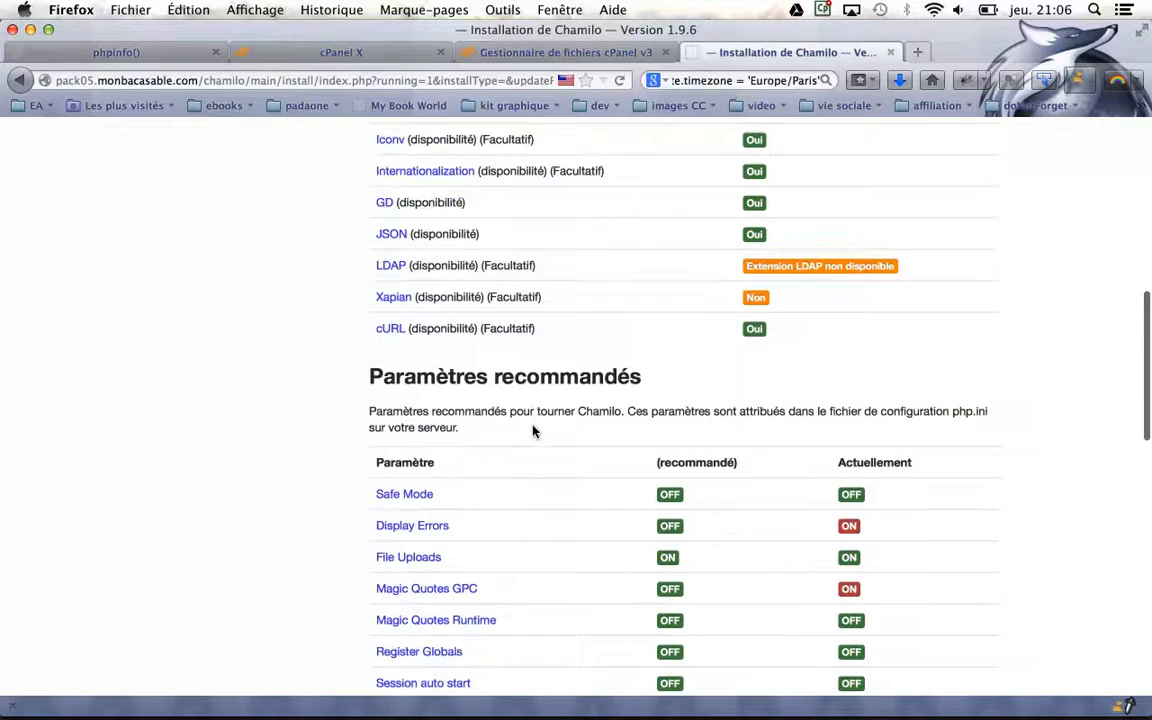
scroll(533, 430, "down", 2)
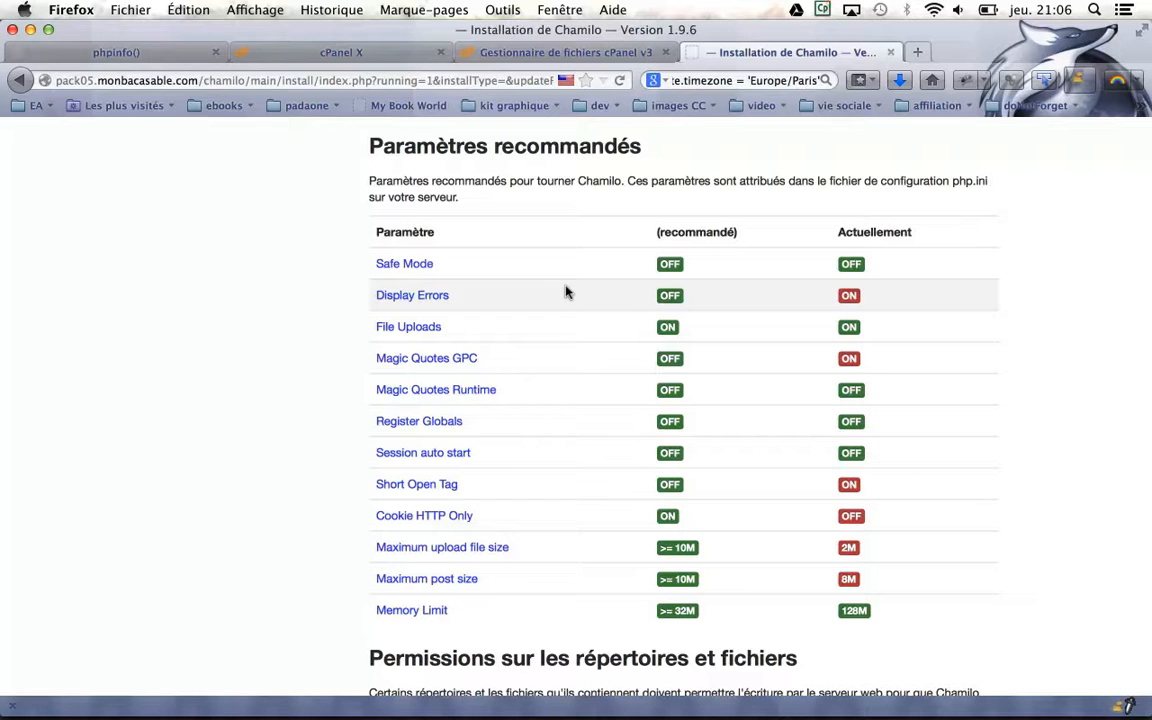
scroll(565, 291, "down", 10)
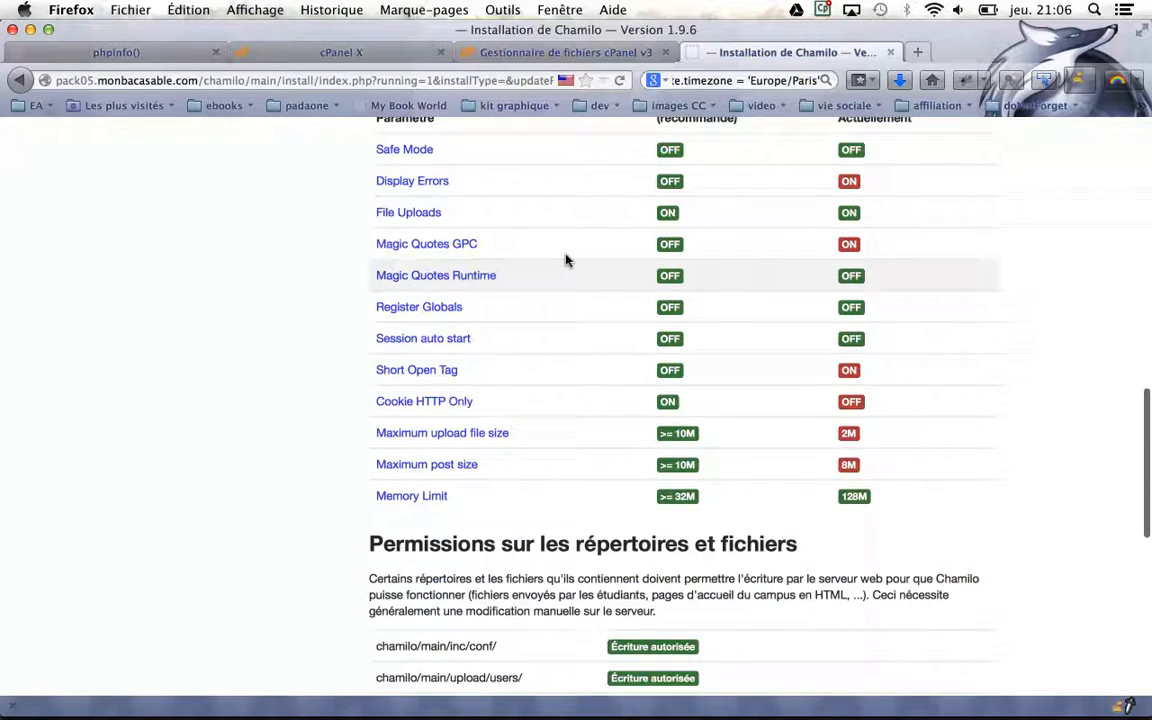
scroll(565, 234, "down", 2)
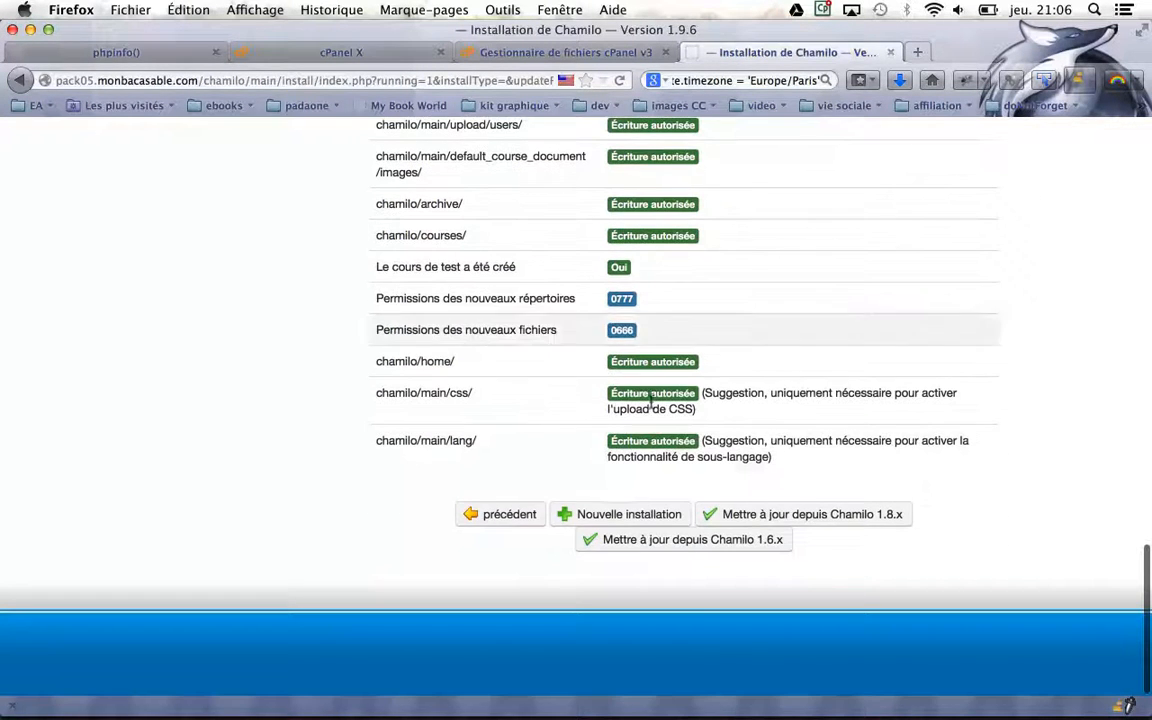
left_click(617, 513)
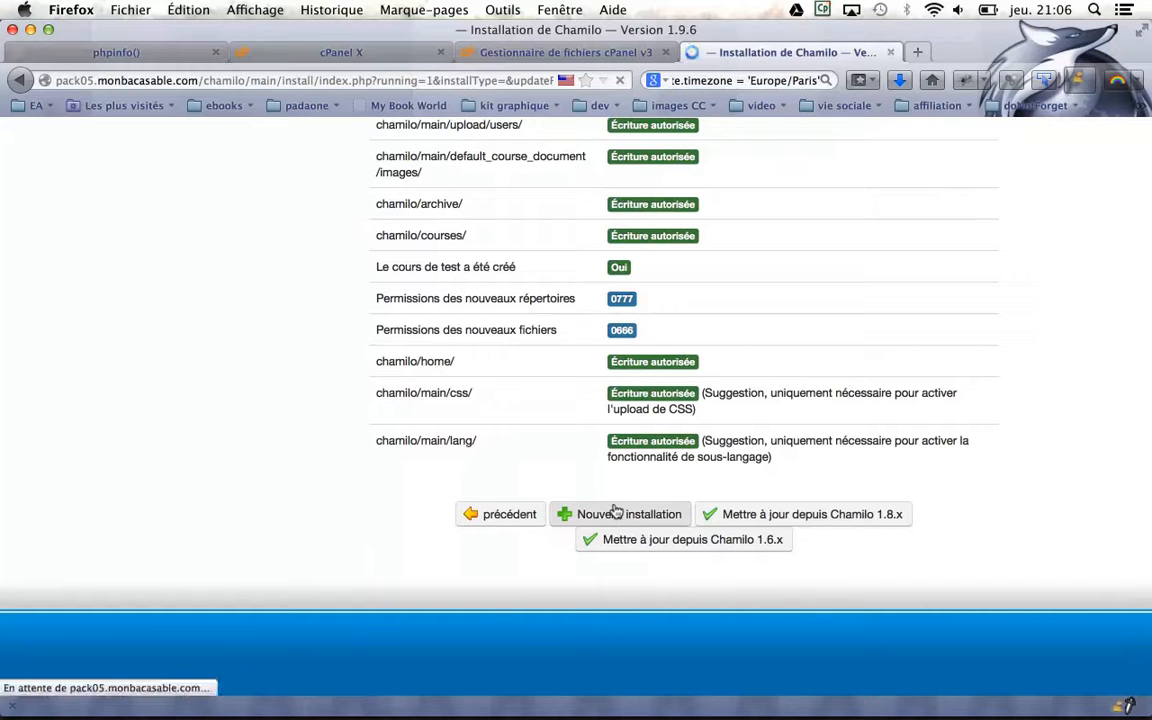
Accept the GPL licence and reach the MySQL step, which fails with error 1045
scroll(622, 510, "down", 3)
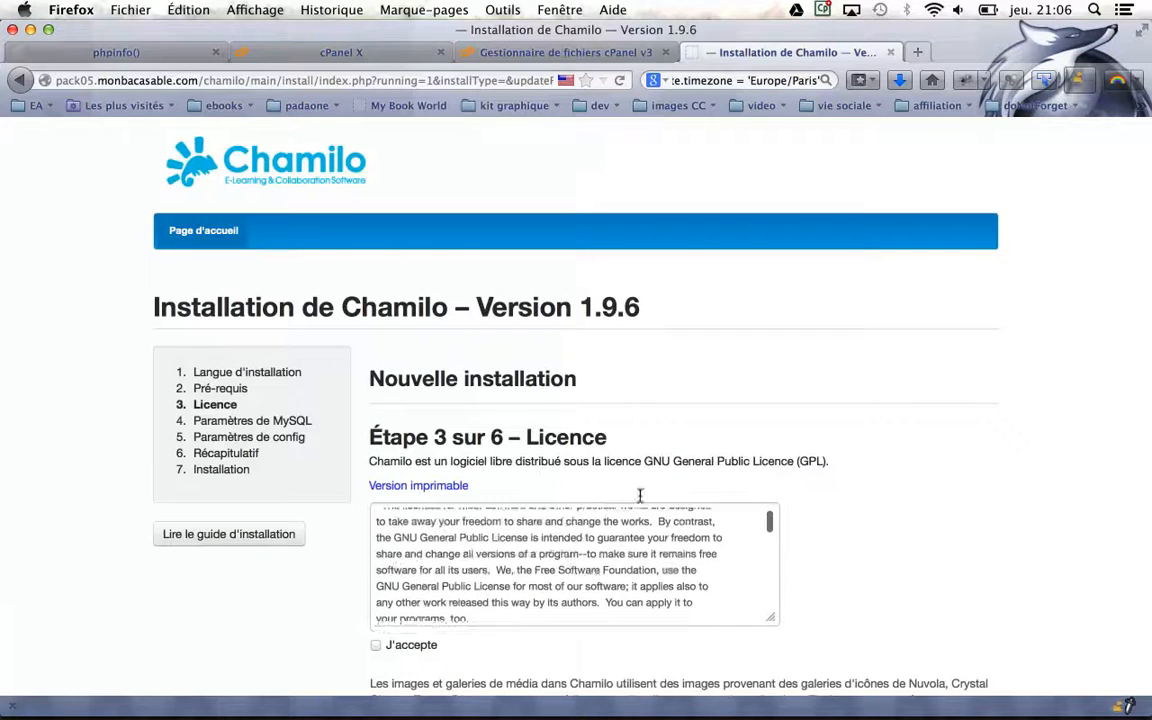
scroll(831, 527, "down", 4)
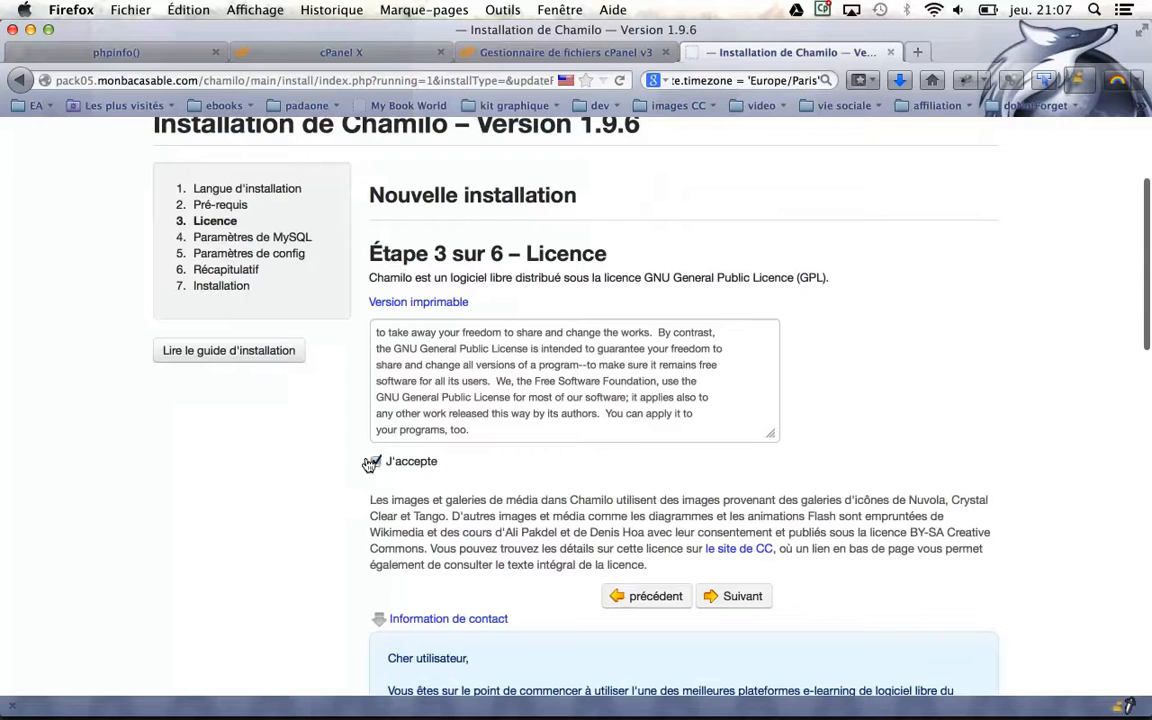
left_click(715, 594)
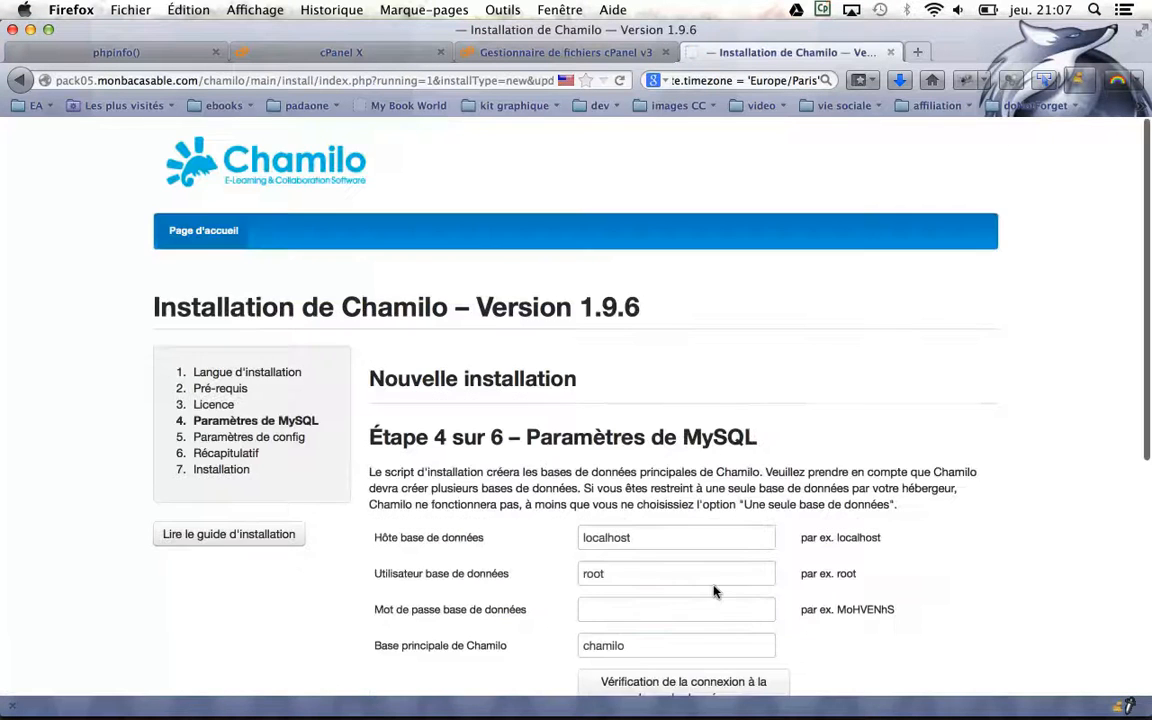
scroll(715, 592, "down", 3)
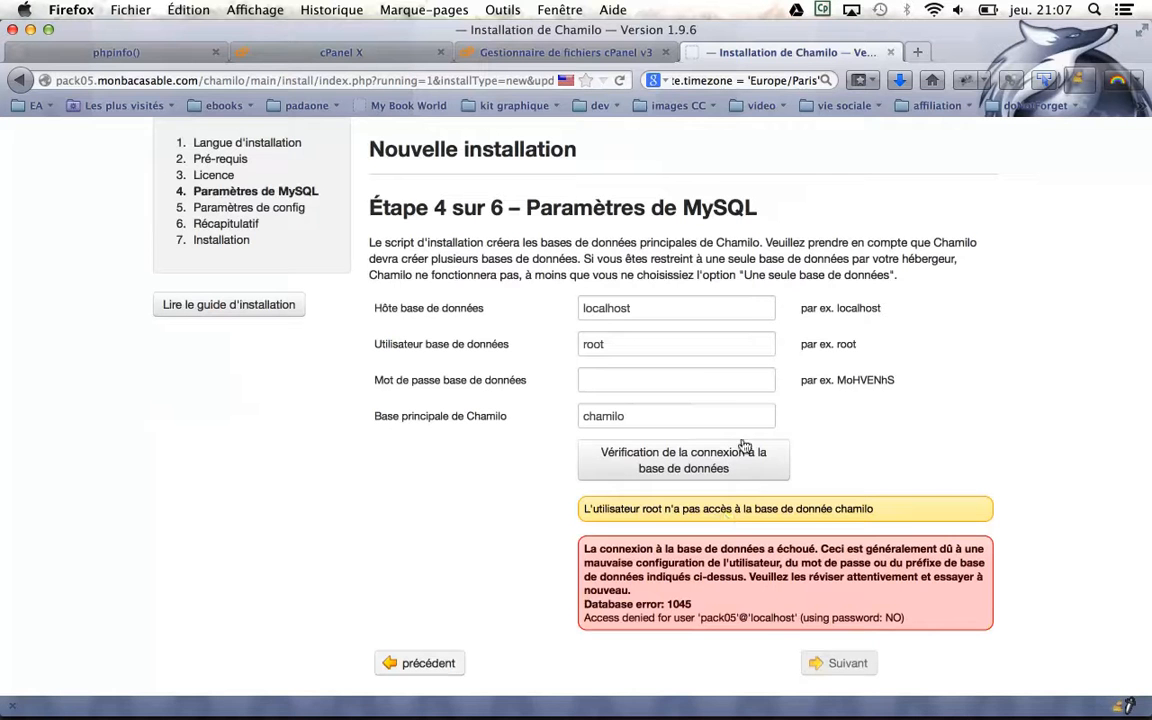
left_click(363, 48)
scroll(528, 395, "down", 1)
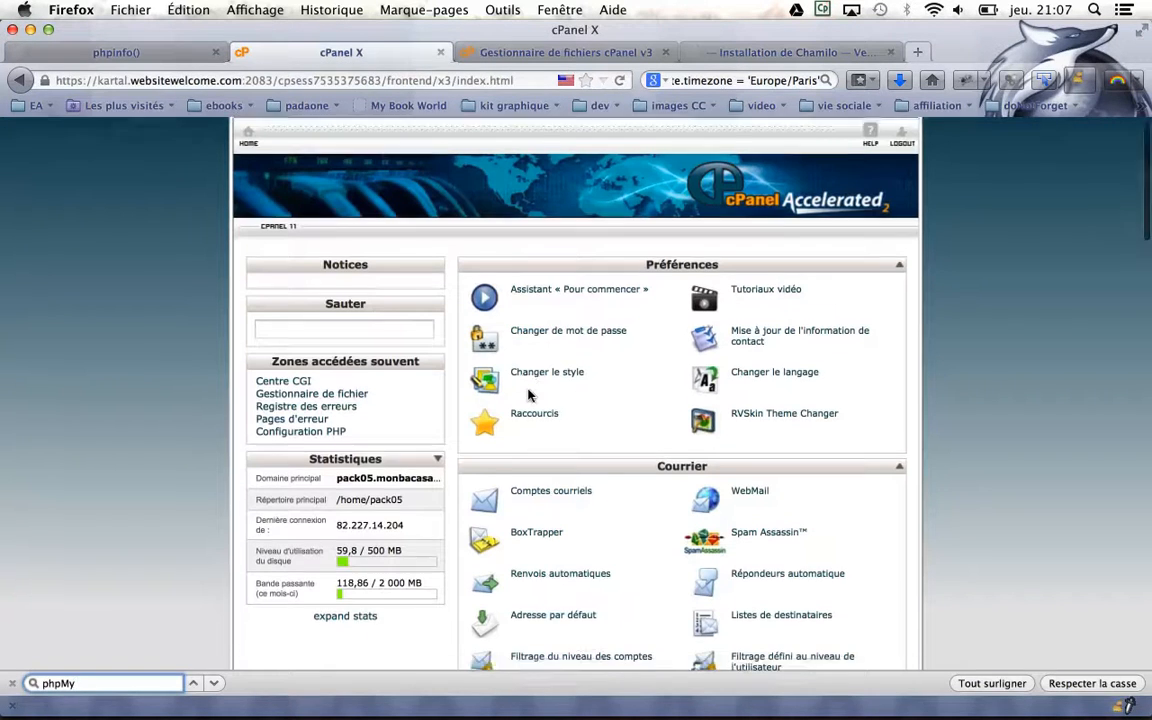
Find 'sql' on the cPanel home and open Bases de données MySQL
scroll(528, 395, "down", 10)
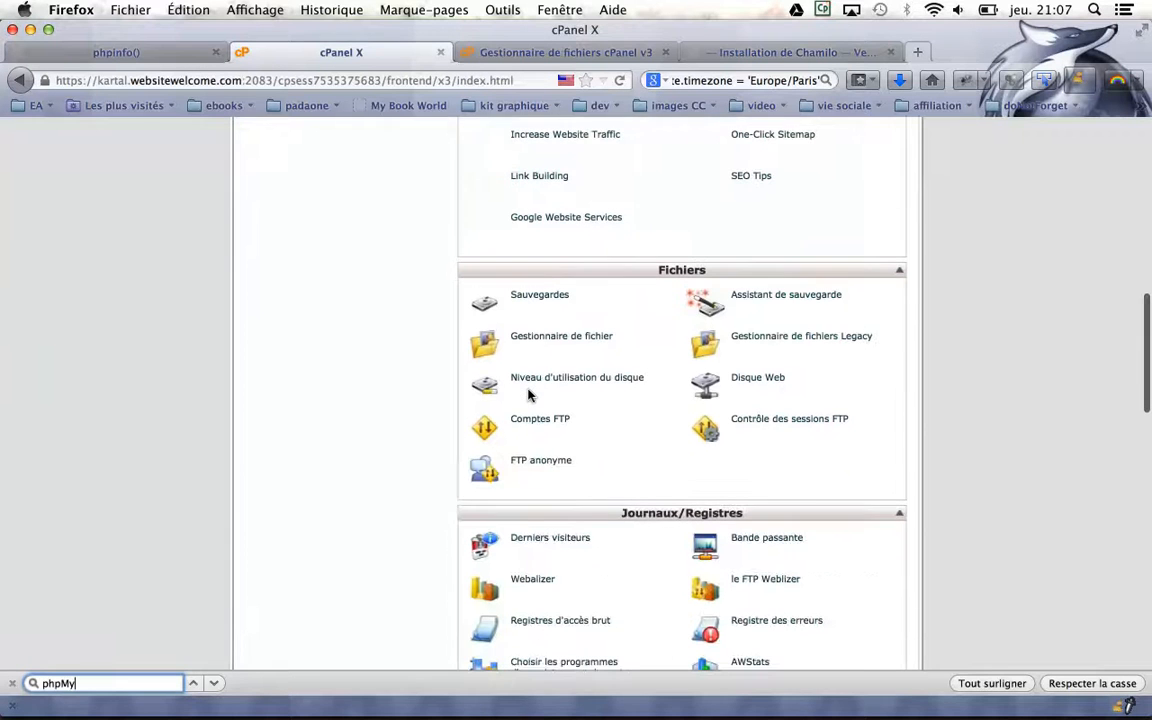
key("super+f")
type("s")
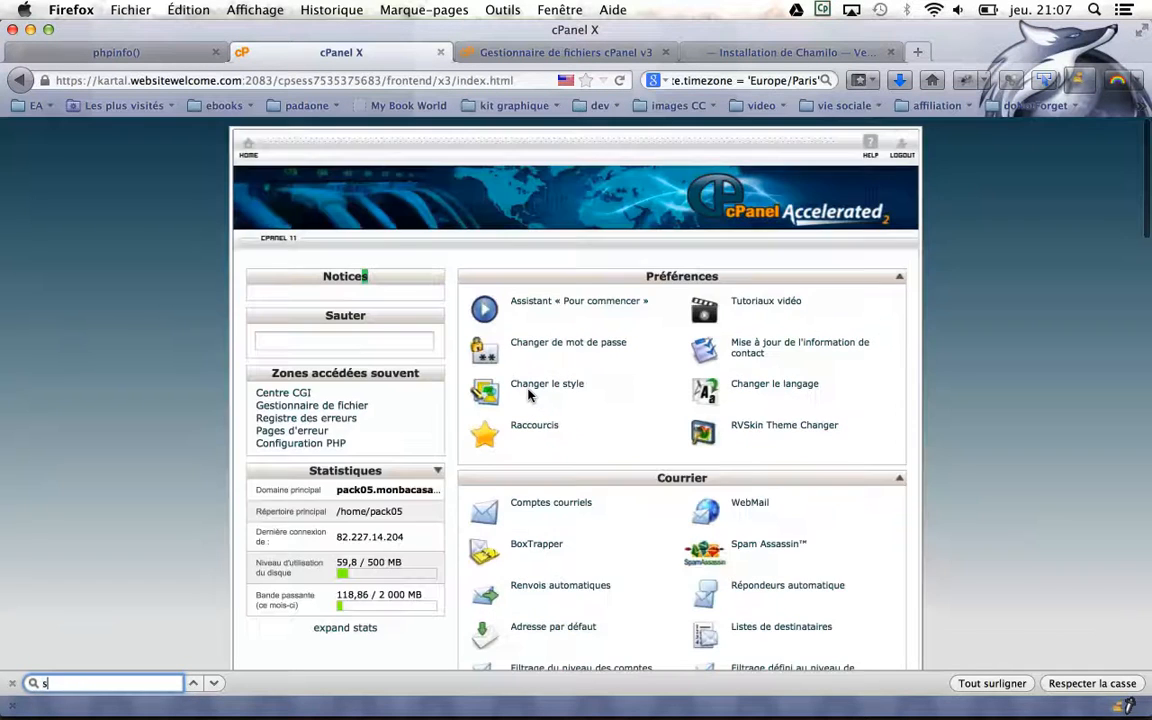
type("ql")
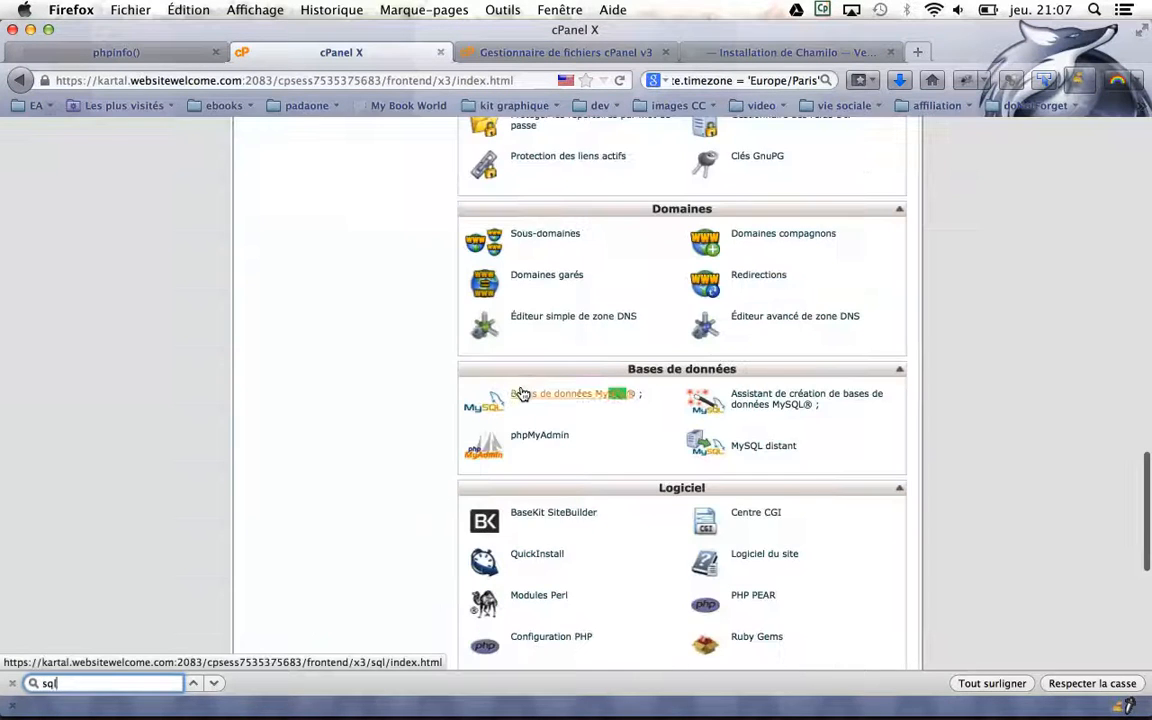
left_click(585, 393)
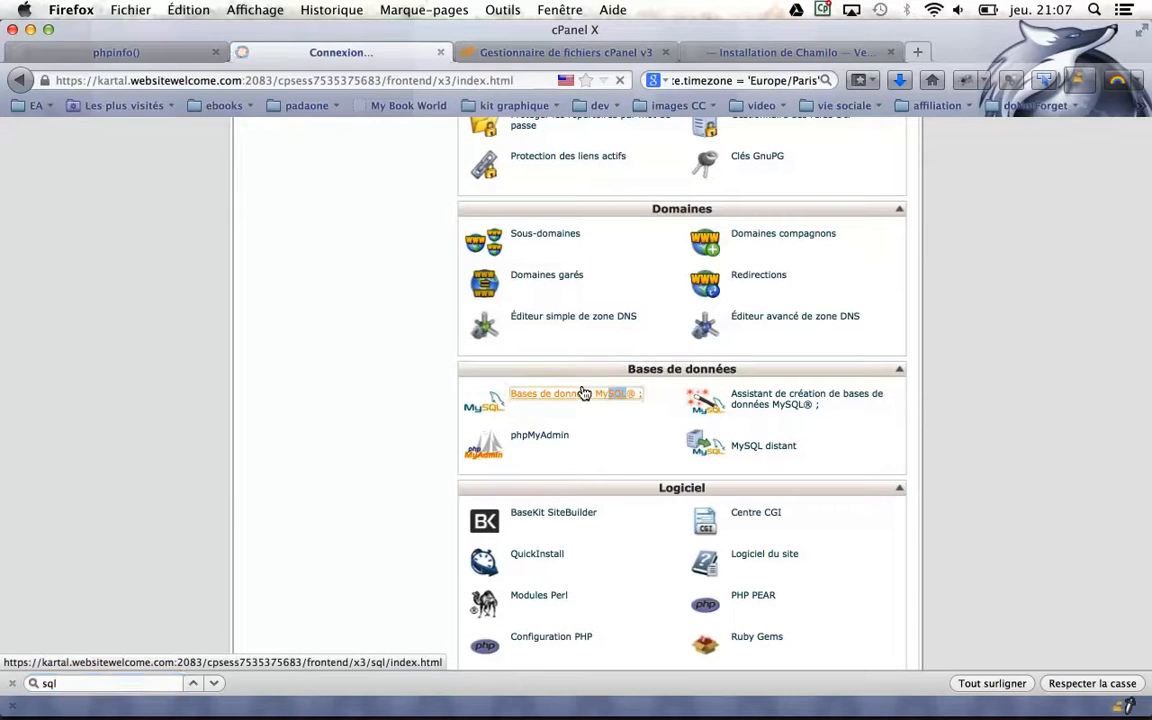
Create the database pack05_chamilo and return to the databases list
scroll(591, 388, "down", 2)
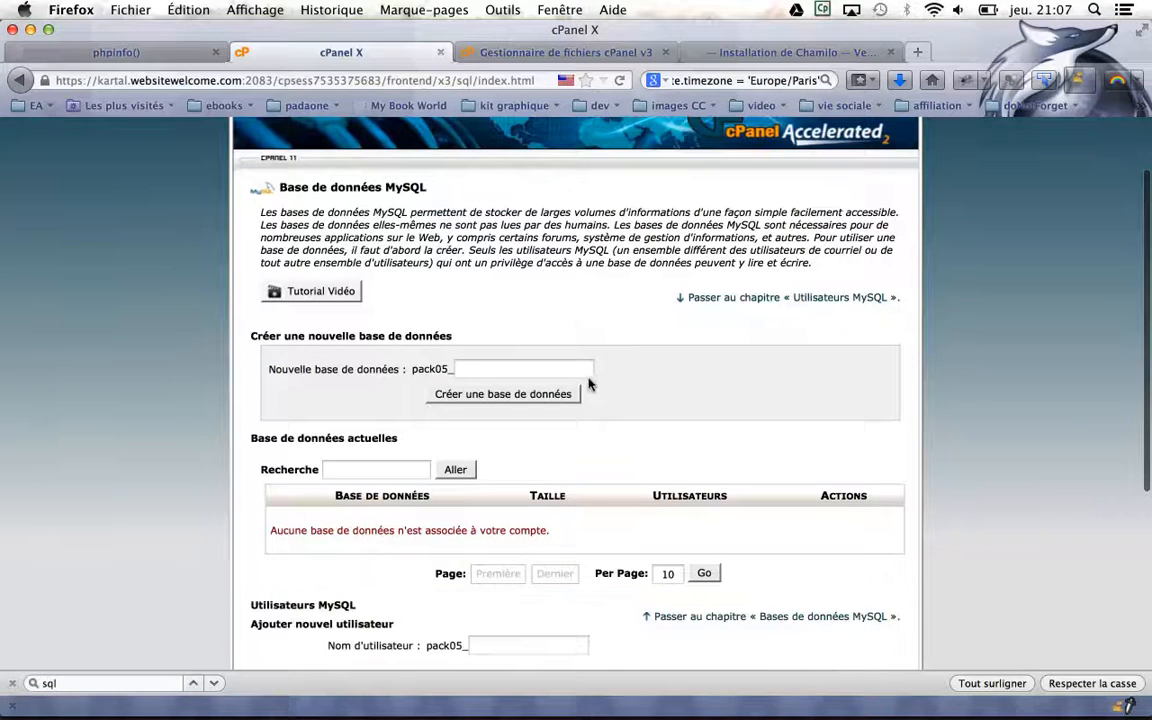
left_click(485, 366)
type("chamilo")
left_click(670, 368)
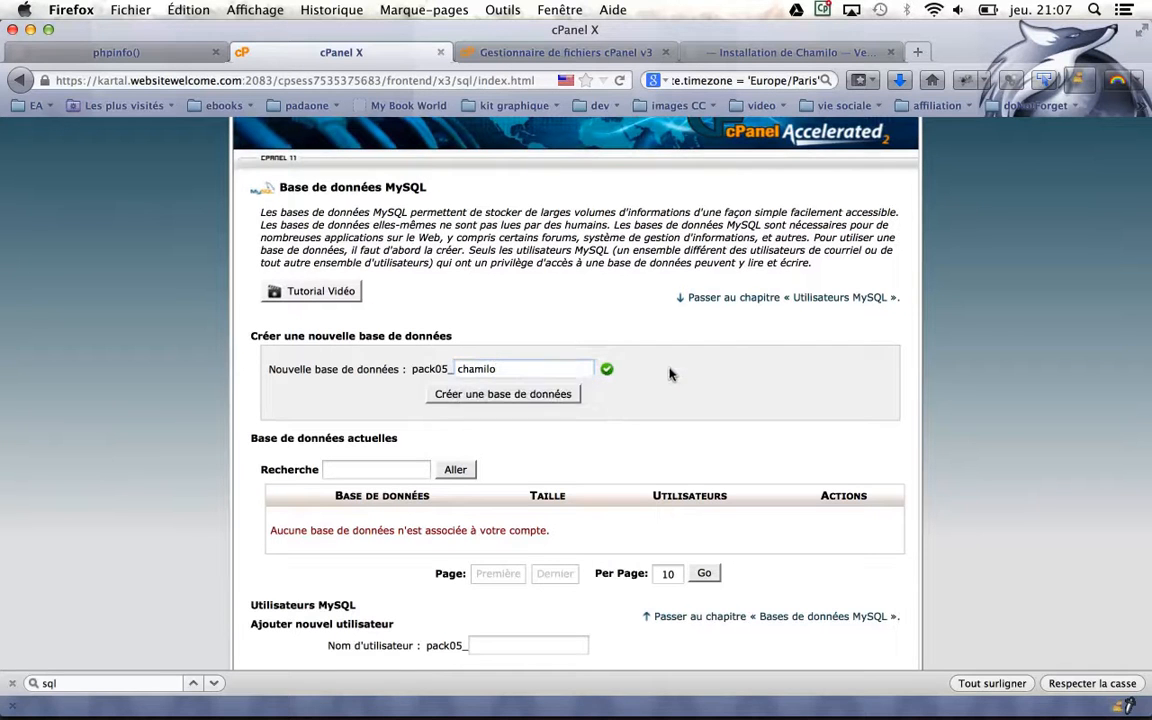
left_click(513, 395)
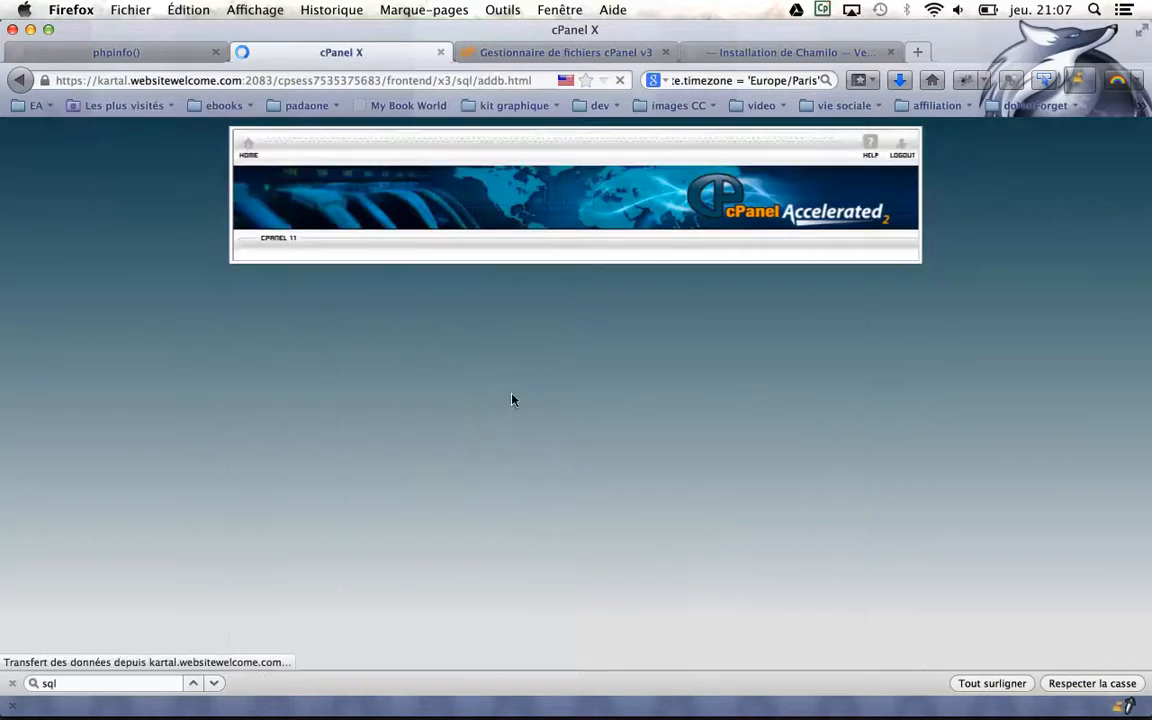
left_click(577, 357)
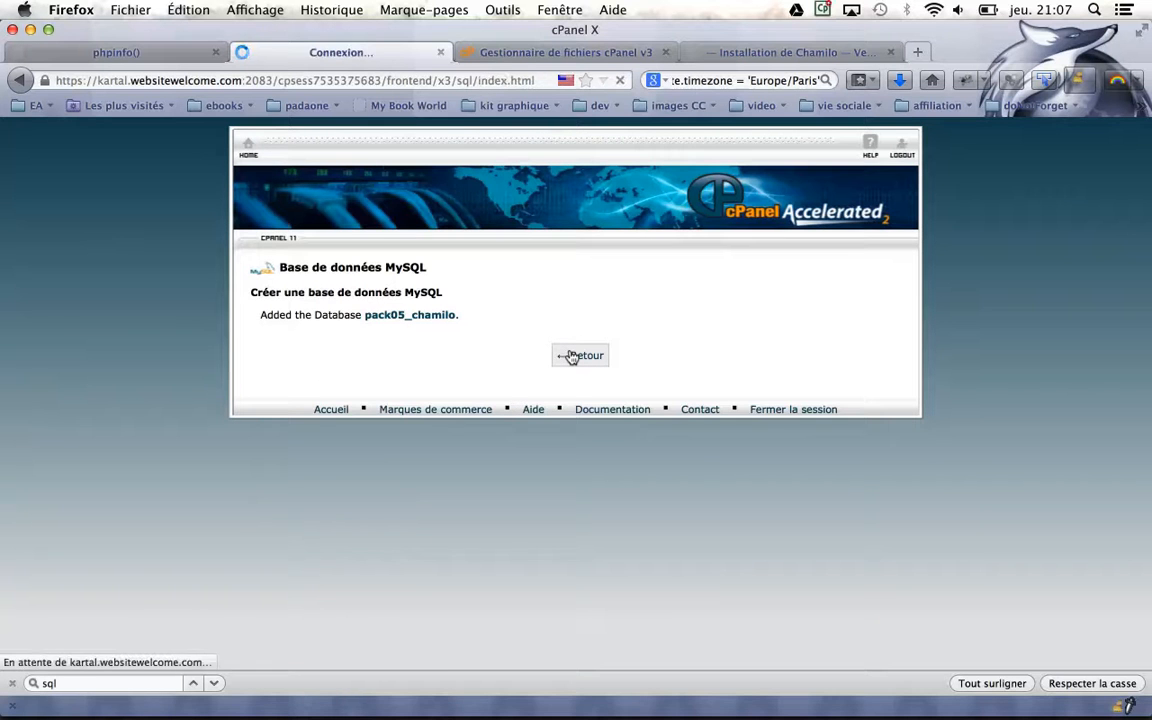
scroll(576, 355, "down", 5)
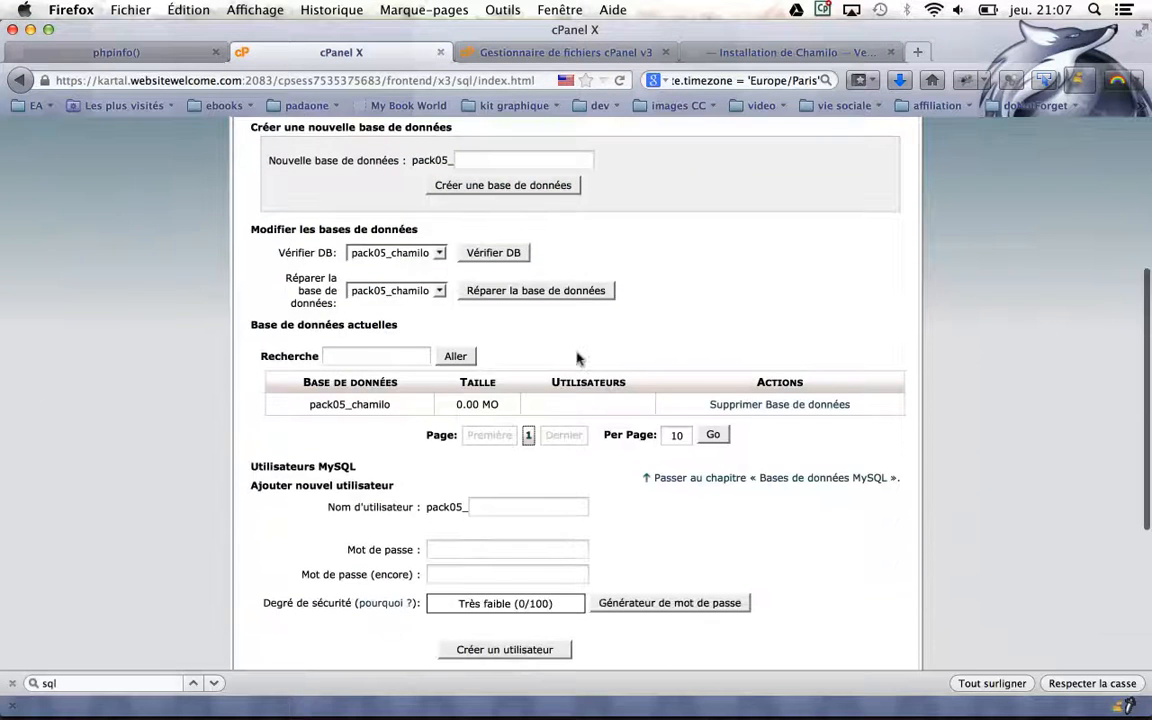
scroll(445, 355, "down", 2)
Create MySQL user pack05_root with a strong password entered twice
left_click(492, 407)
type("chamilo")
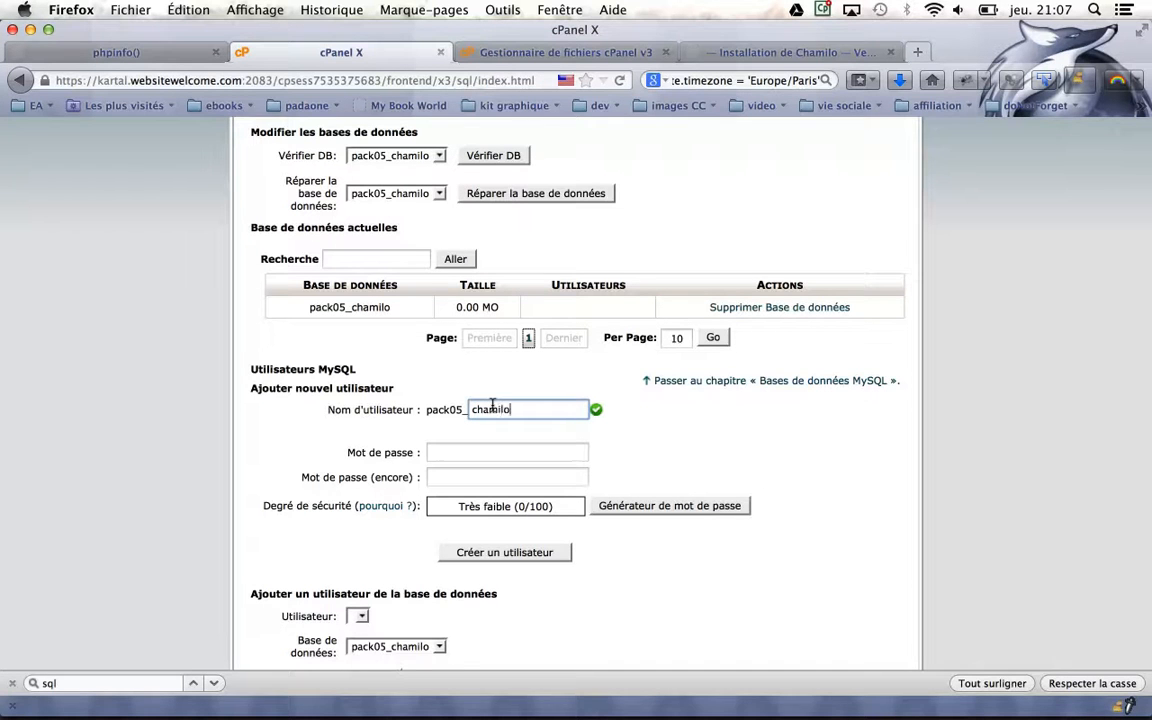
type("i")
key("BackSpace")
key("BackSpace")
key("BackSpace")
key("BackSpace")
key("BackSpace")
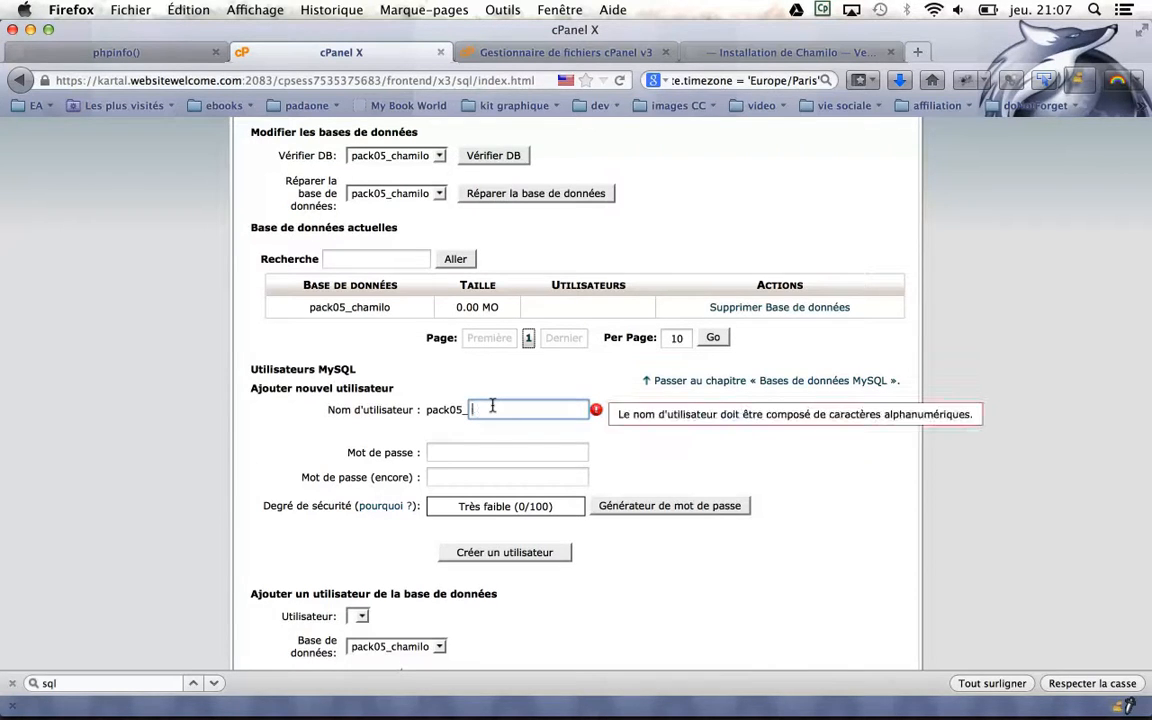
type("root")
key("Tab")
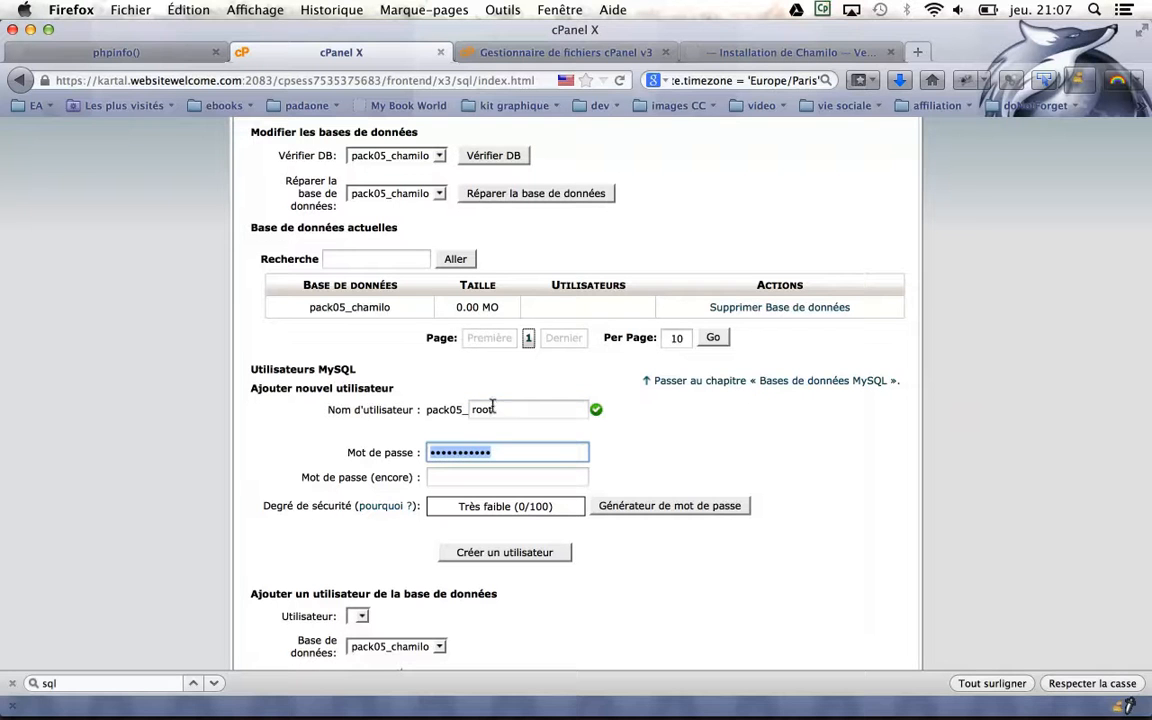
key("BackSpace")
type("r•••••••")
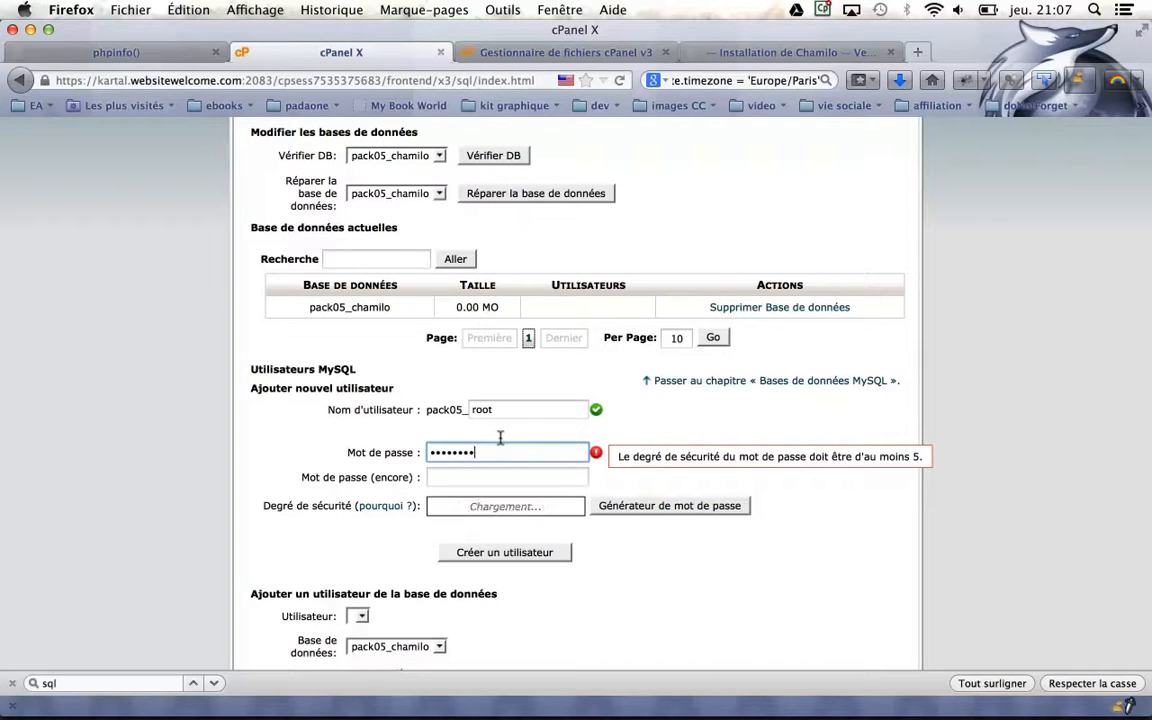
key("Tab")
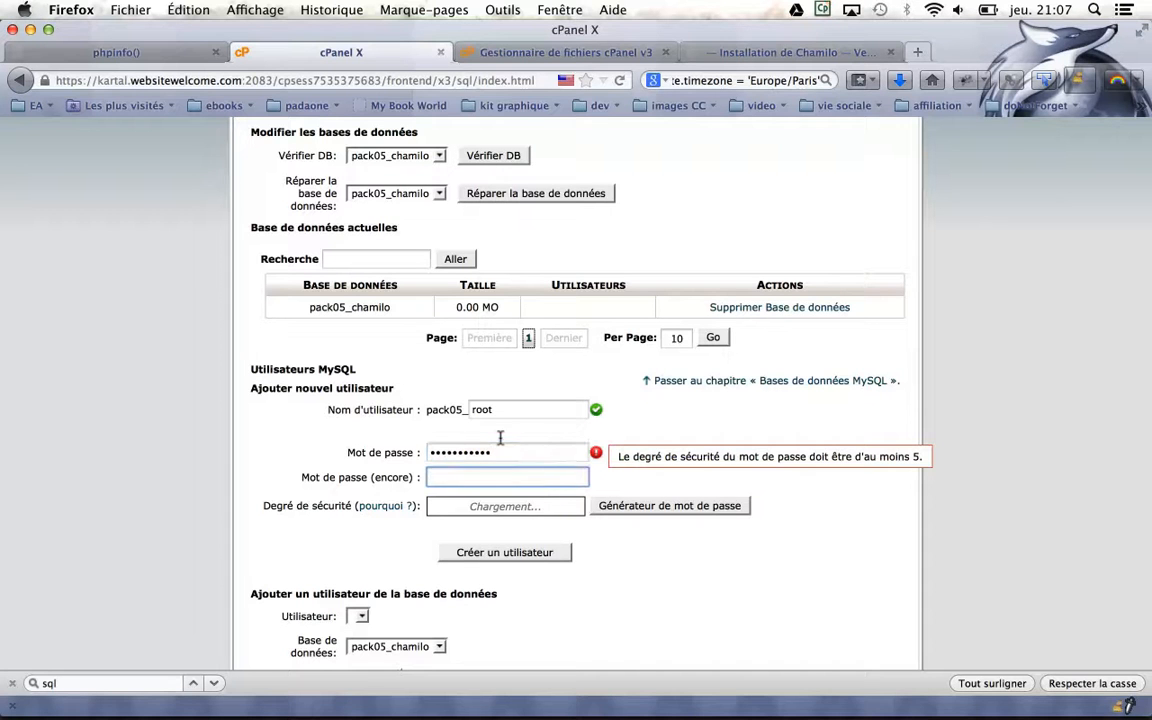
type("•••••••••")
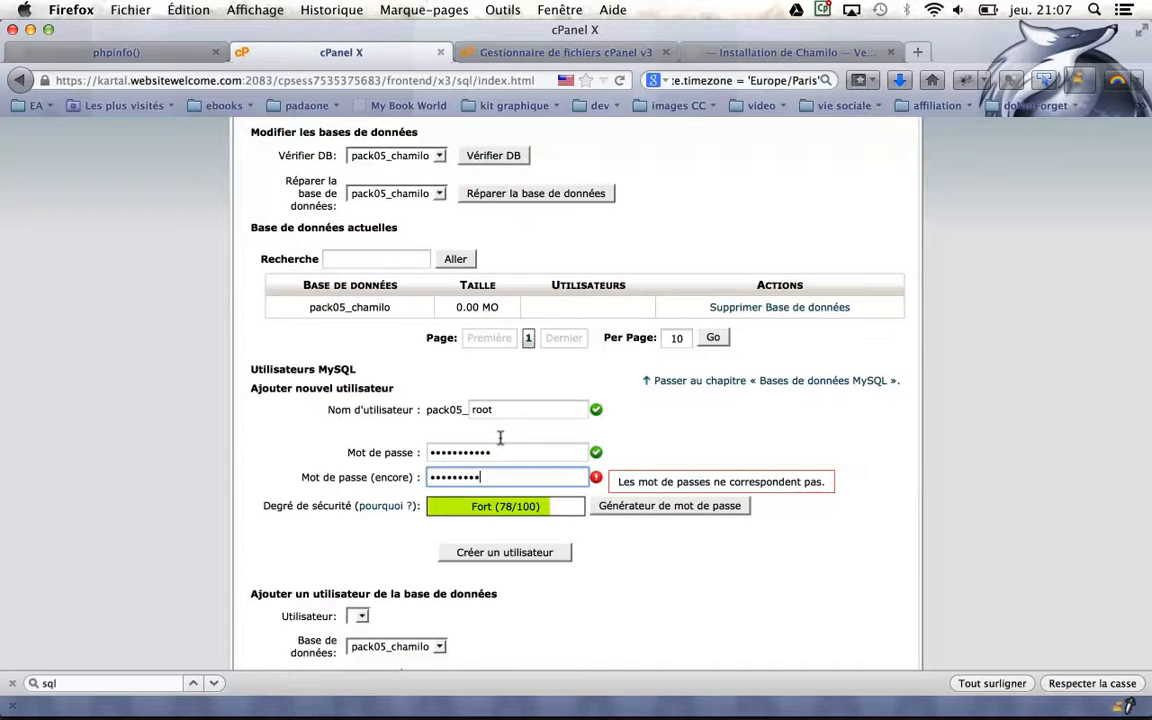
type("••")
scroll(716, 637, "down", 3)
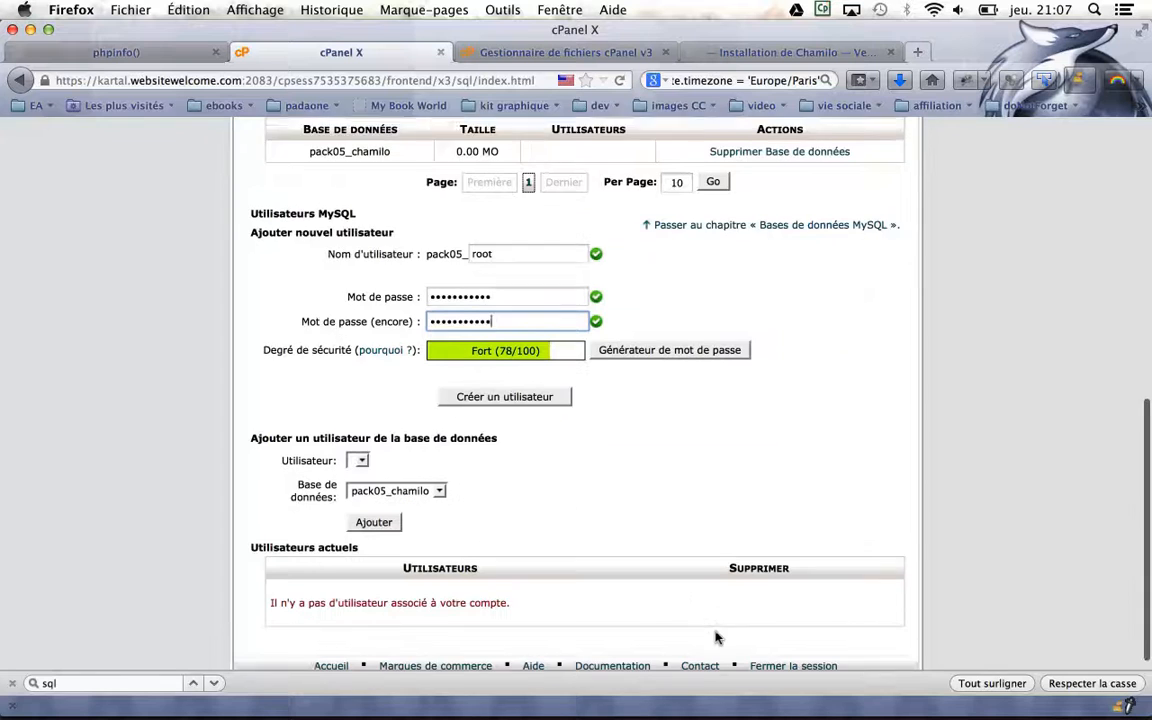
left_click(539, 380)
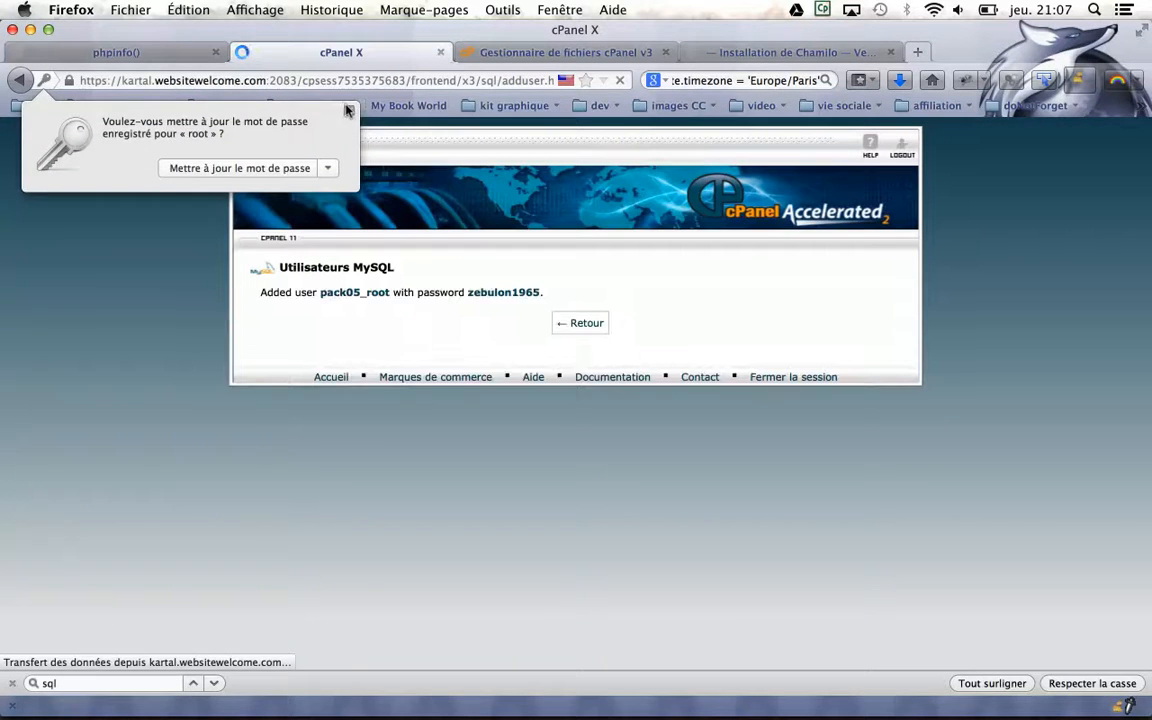
Add MySQL user pack05_root to the pack05_chamilo database with ALL PRIVILEGES
left_click(348, 110)
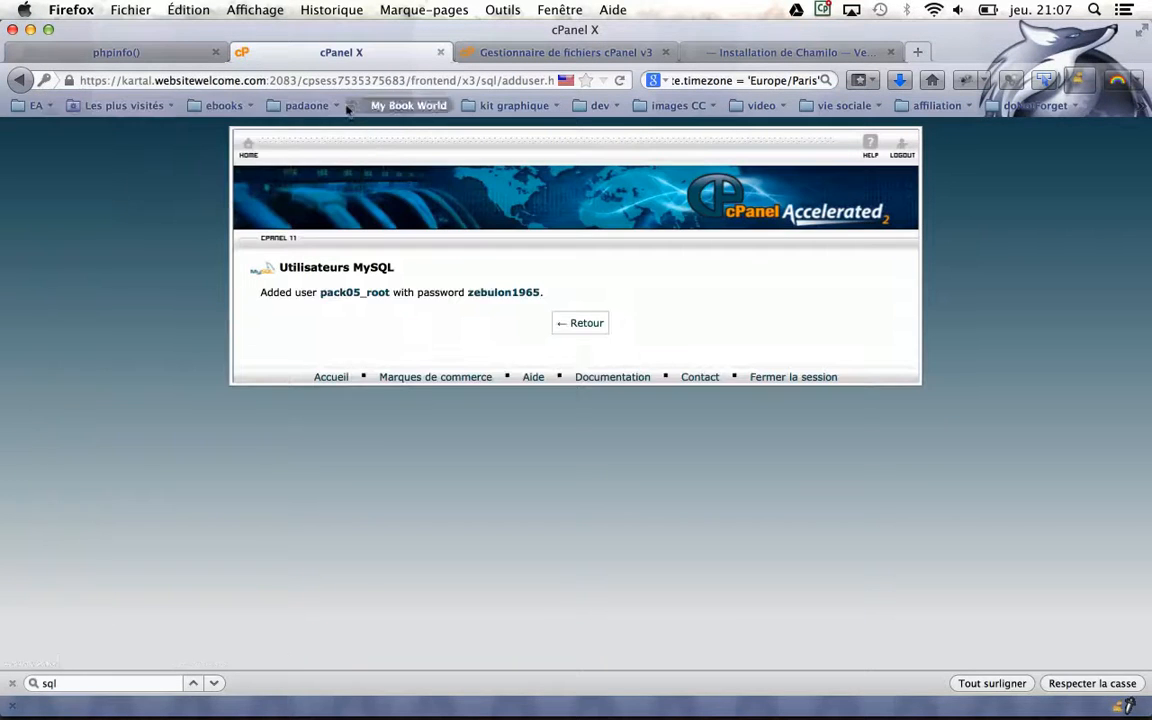
left_click(587, 321)
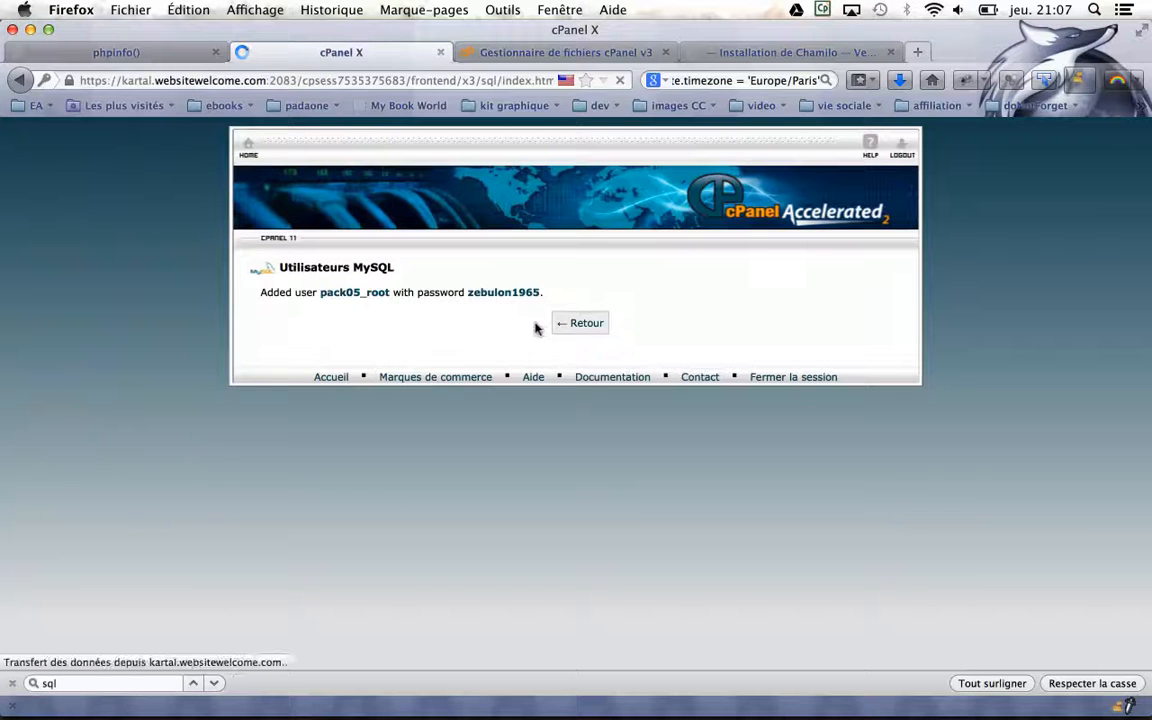
scroll(548, 424, "down", 10)
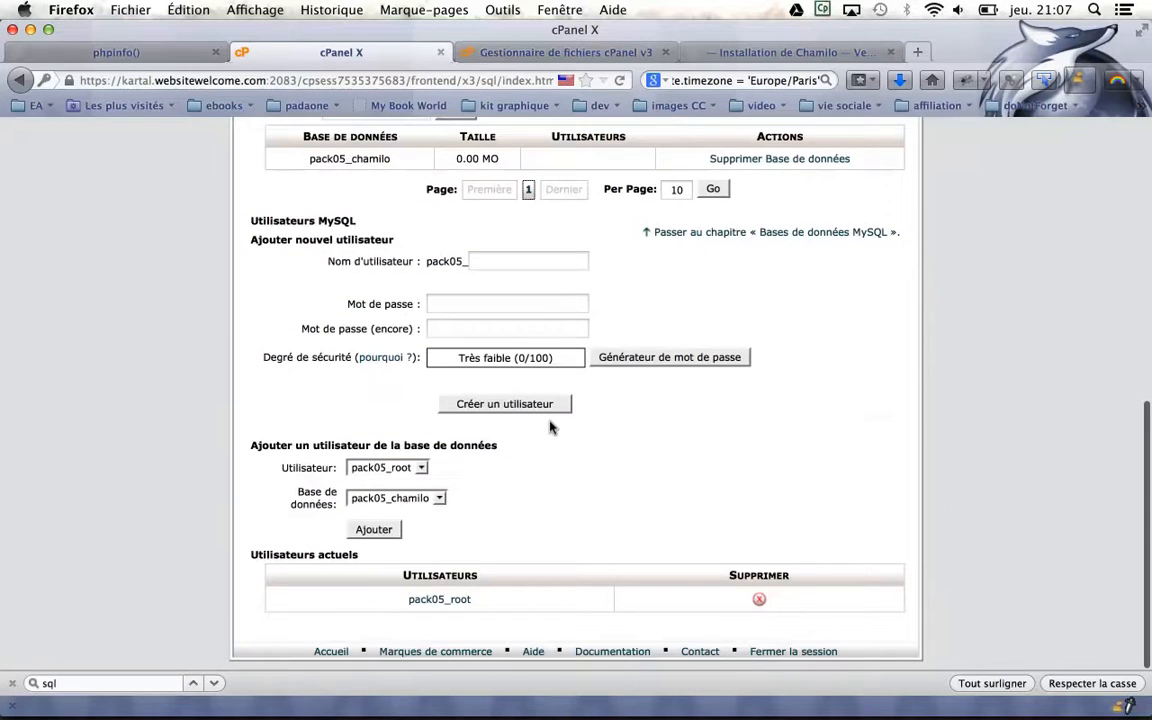
left_click(375, 527)
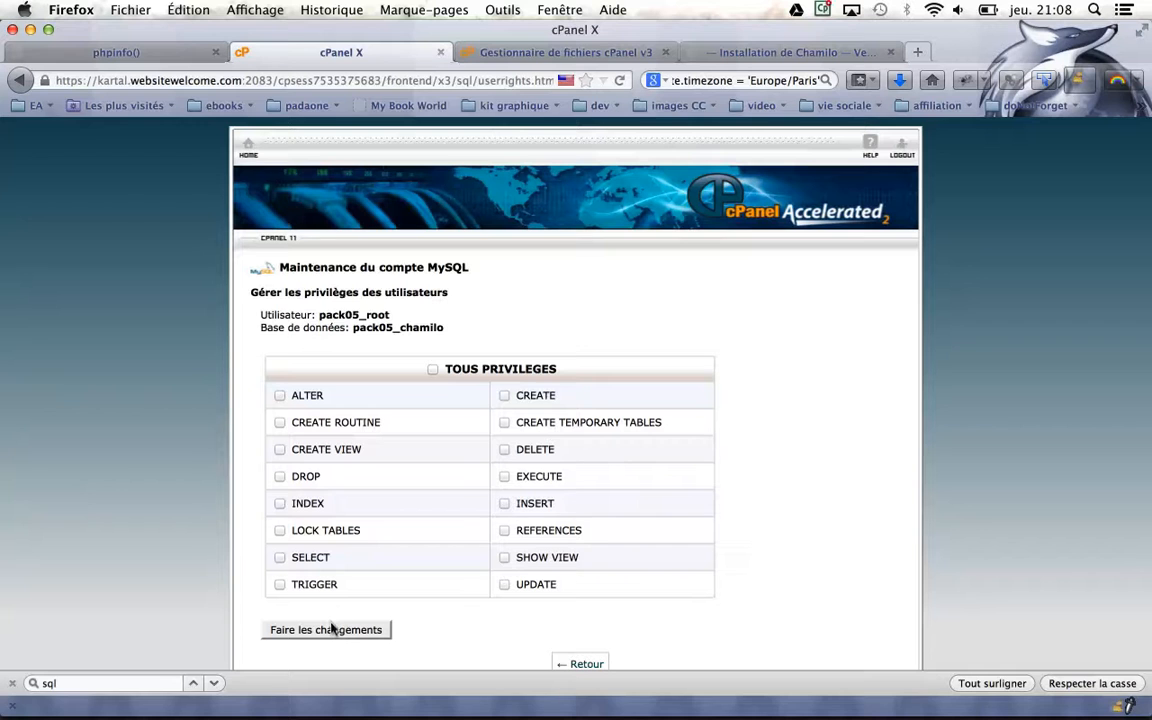
left_click(432, 369)
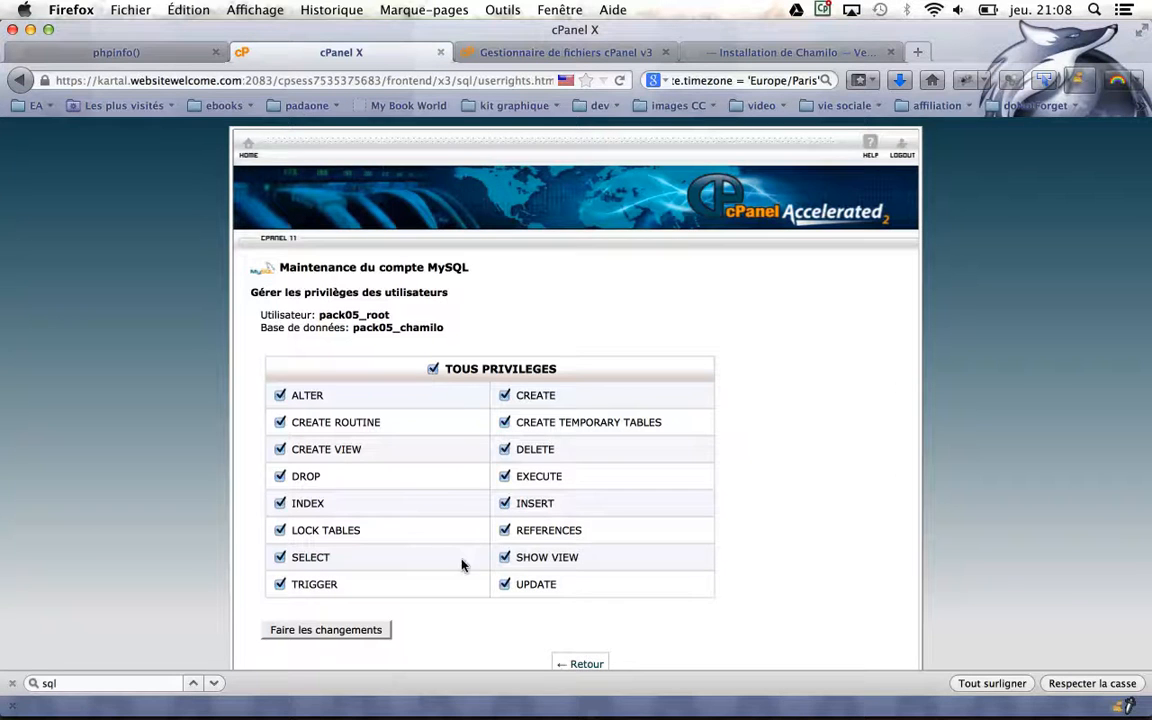
scroll(463, 560, "down", 2)
left_click(352, 563)
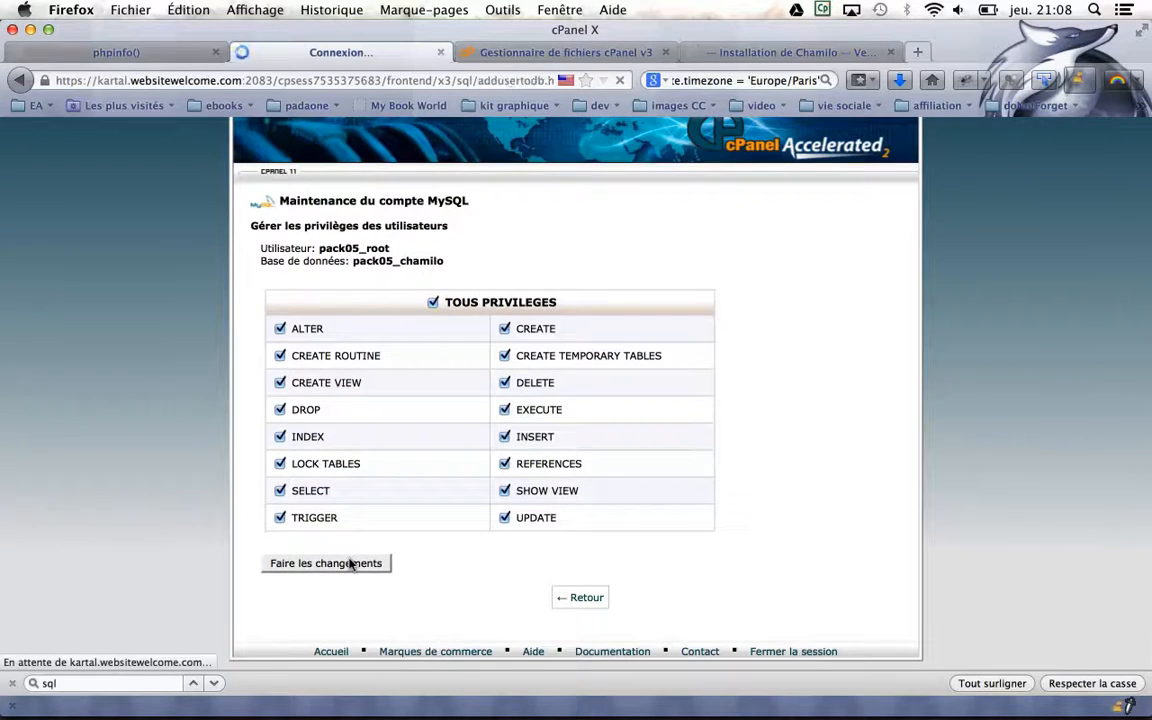
Return to the MySQL databases overview, then switch back to the Chamilo installer
left_click(575, 332)
scroll(501, 380, "down", 10)
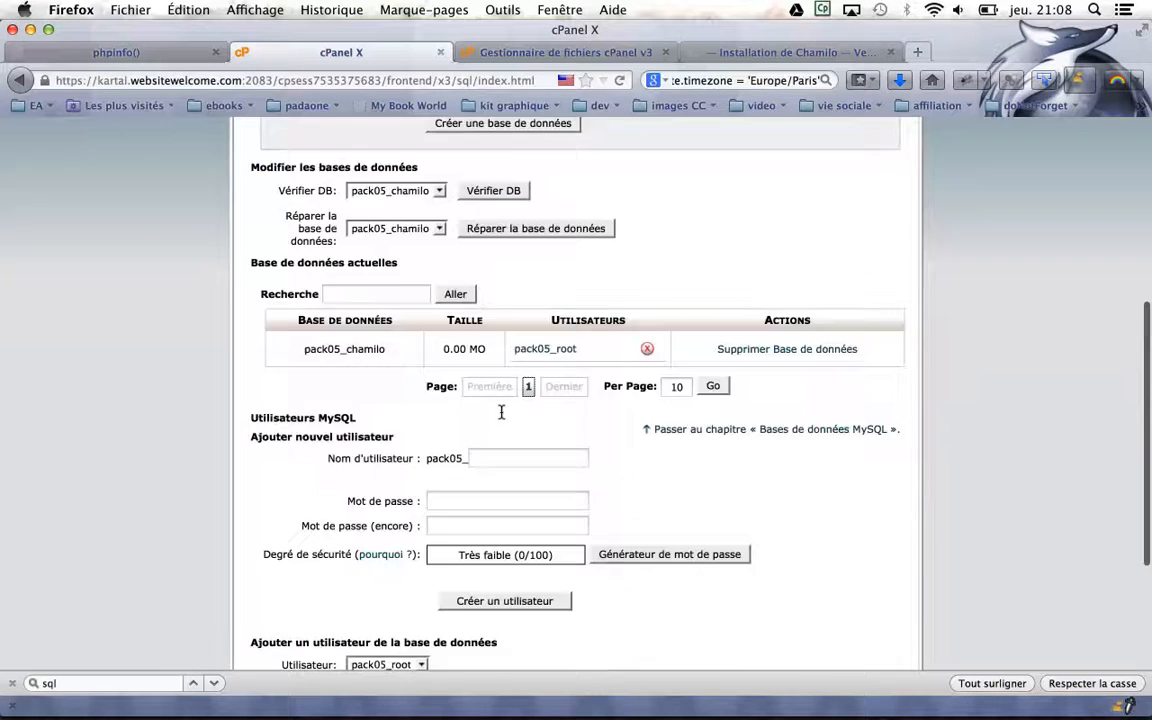
scroll(500, 411, "up", 1)
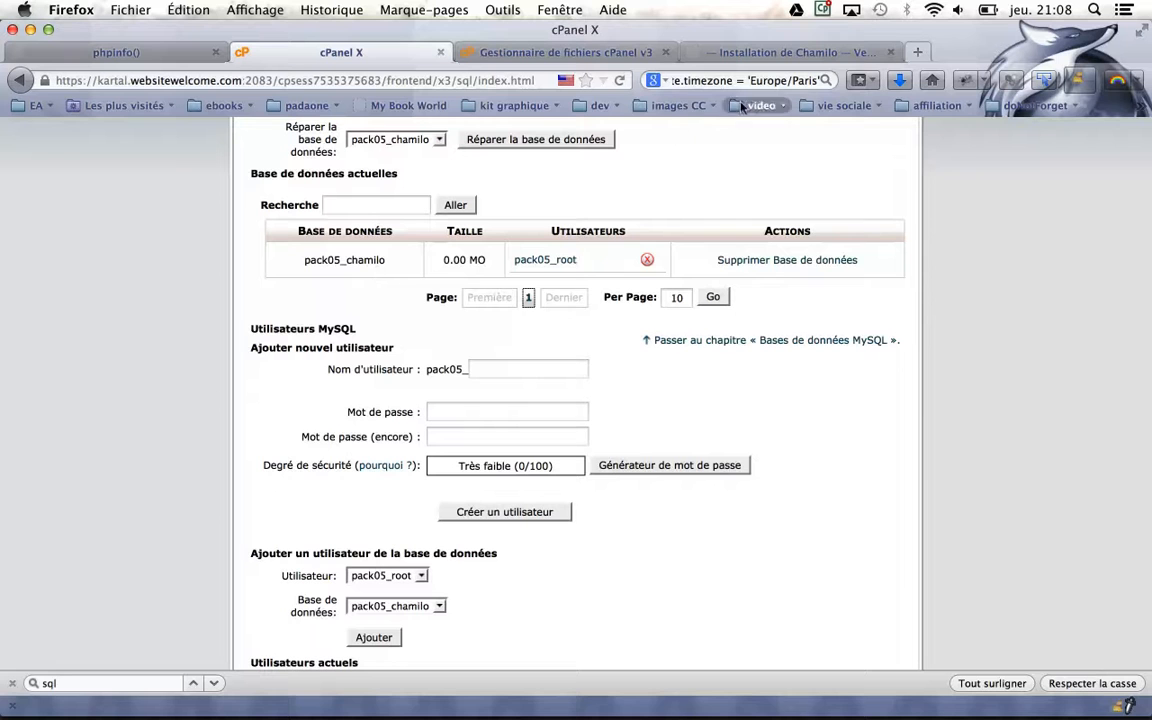
left_click(758, 53)
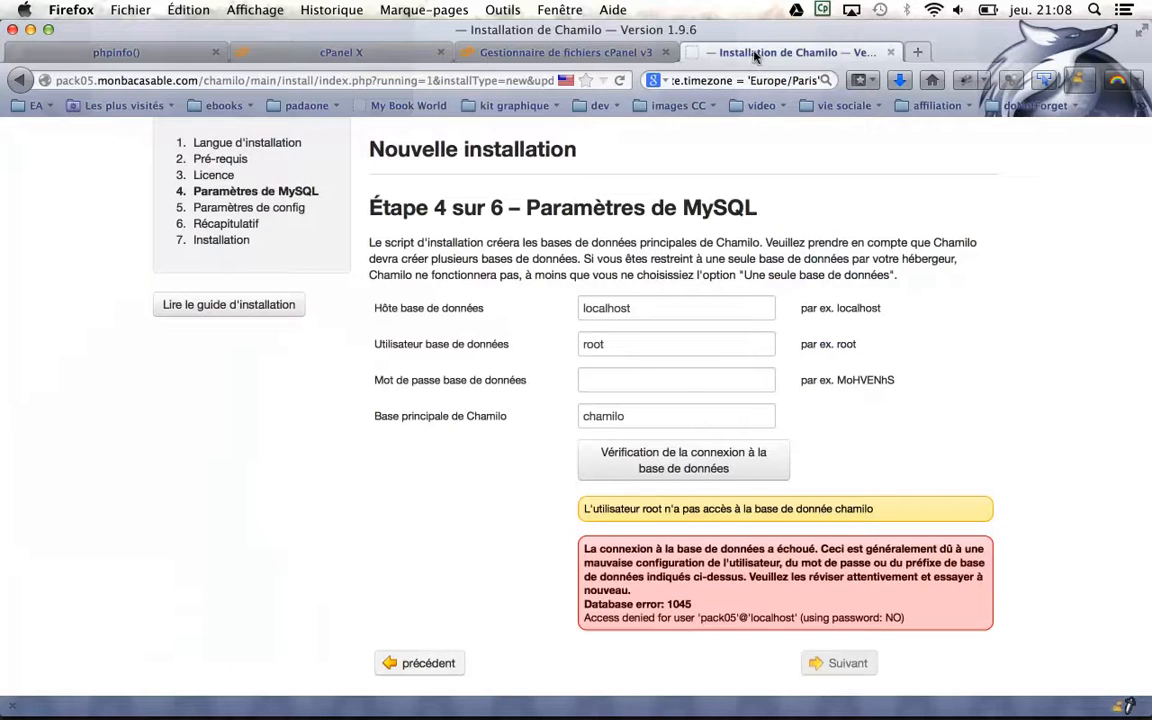
Enter user pack05_root, its password, and main database pack05_chamilo in the MySQL step
double_click(613, 340)
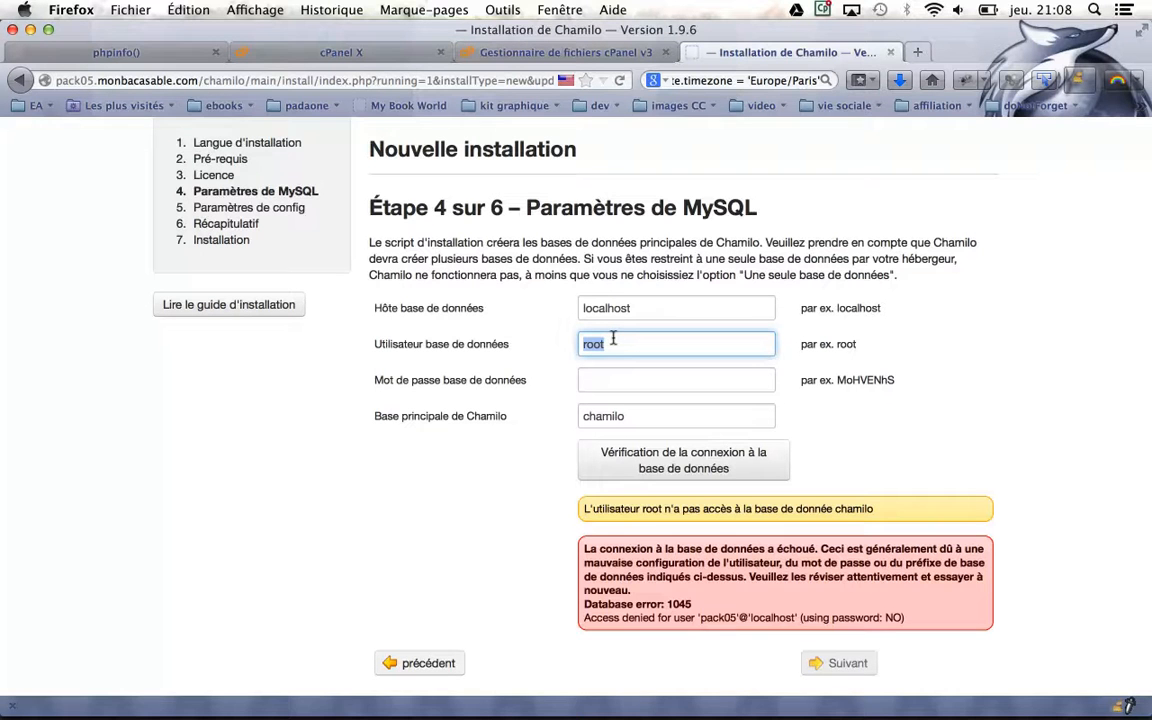
type("pack")
key("Down")
key("Tab")
type("p")
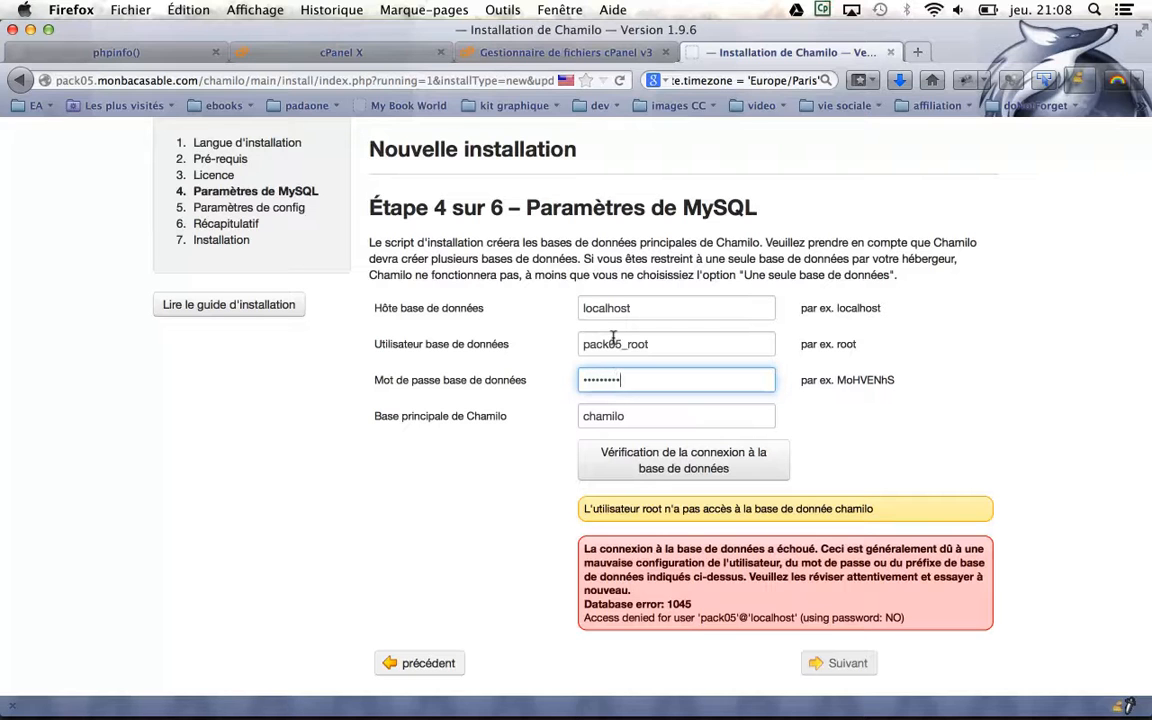
key("Tab")
key("Down")
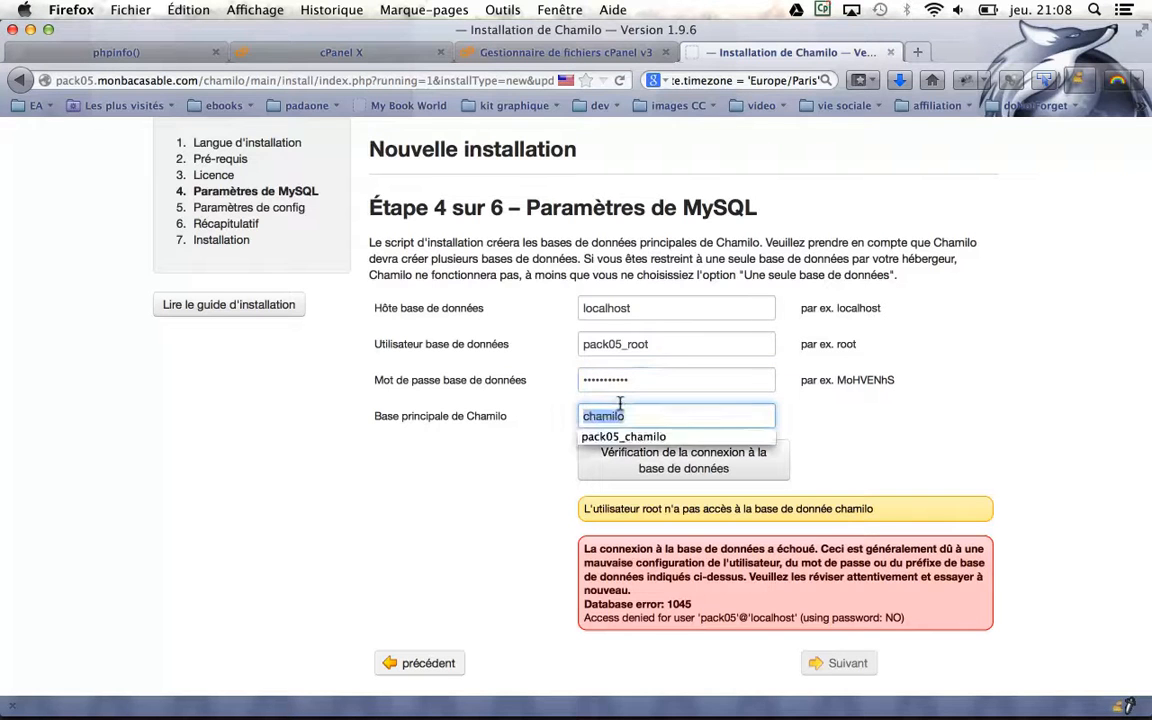
type("pack")
left_click(643, 436)
Verify the database connection succeeds and continue to the configuration settings step
scroll(712, 358, "down", 2)
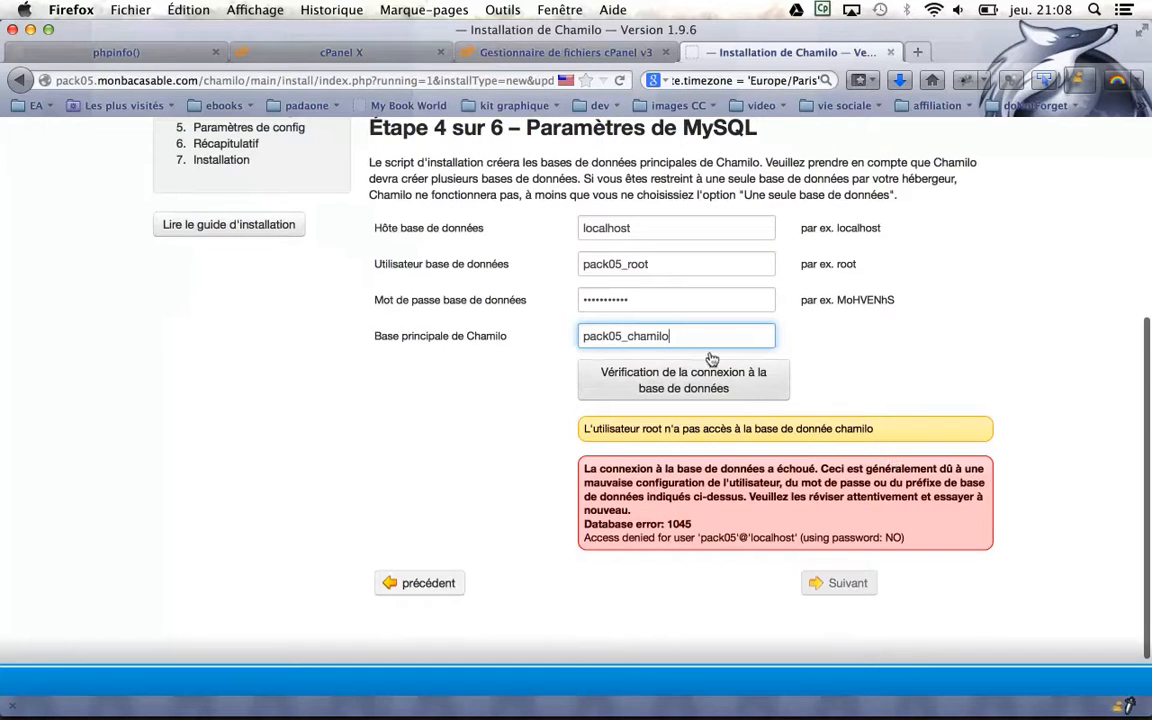
left_click(712, 360)
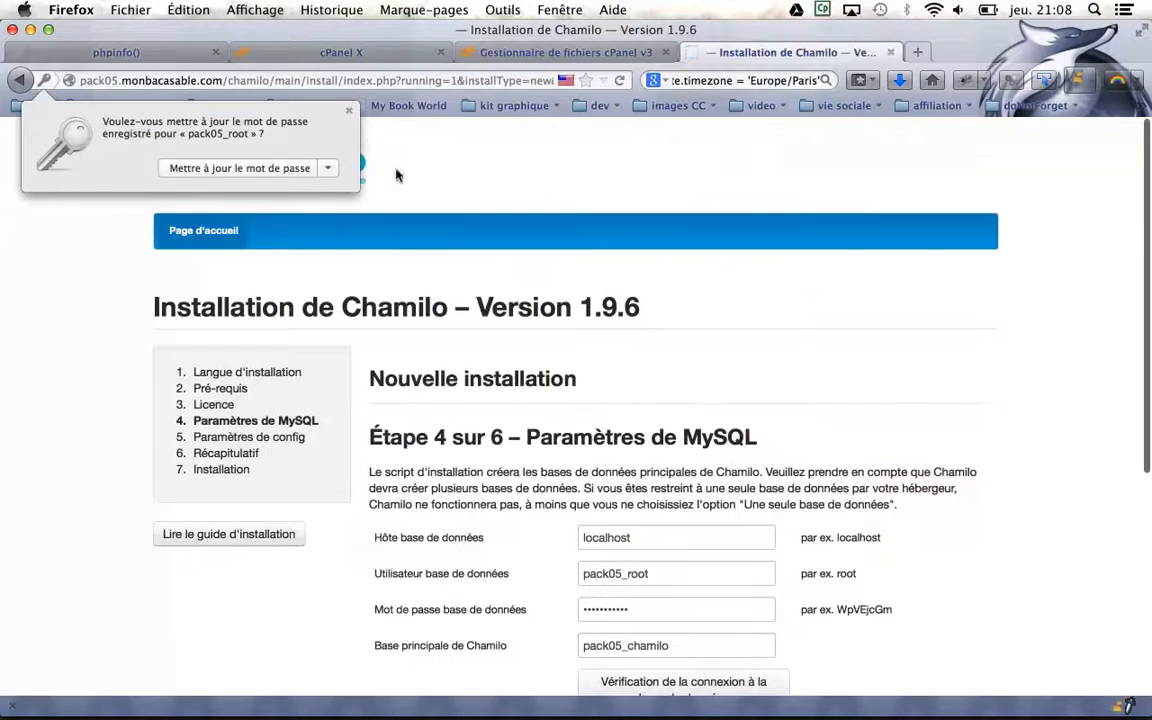
left_click(349, 111)
scroll(532, 273, "down", 3)
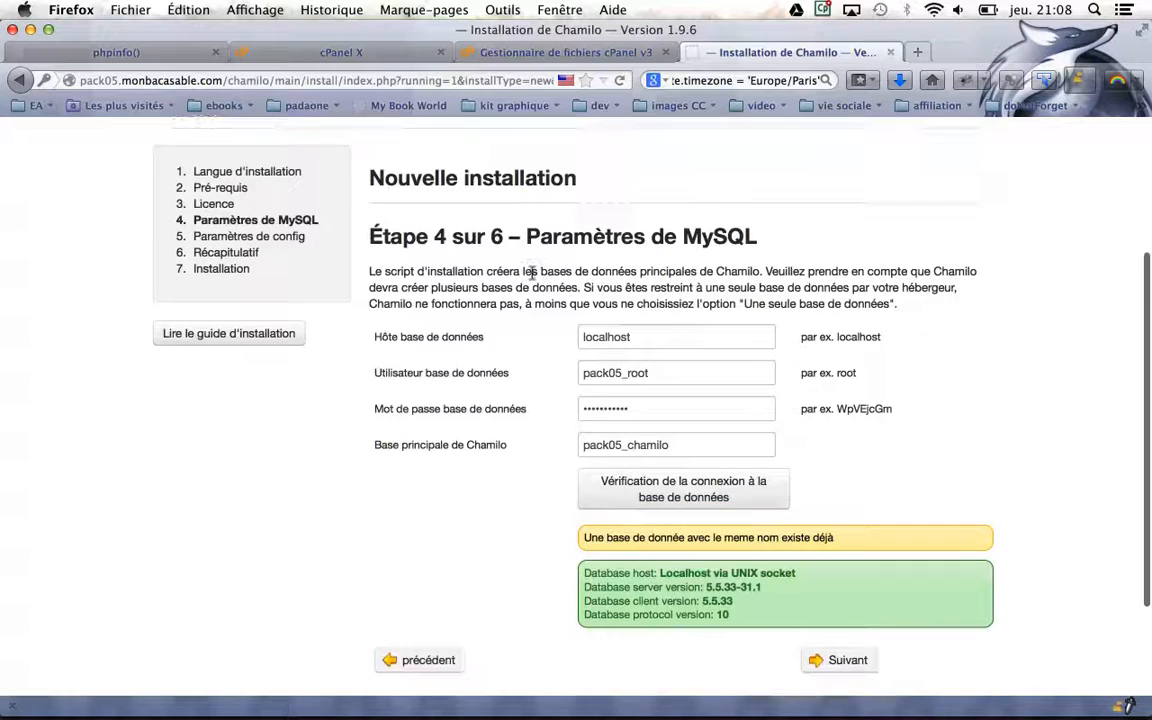
scroll(532, 273, "down", 3)
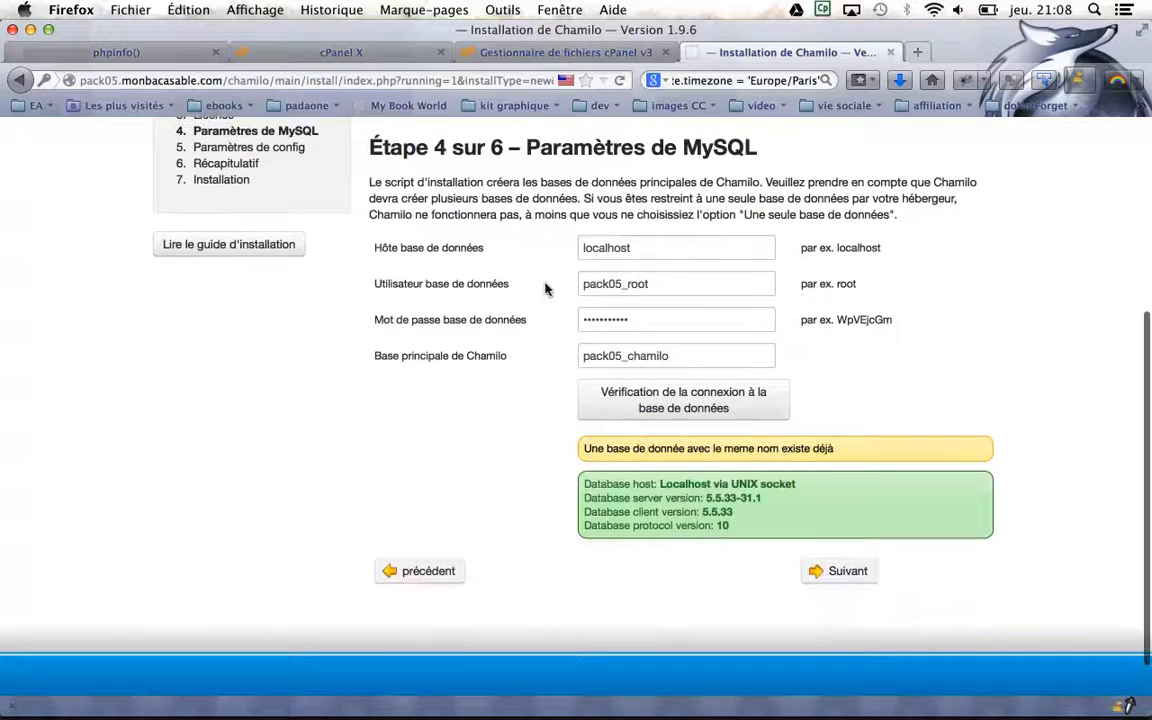
left_click(835, 570)
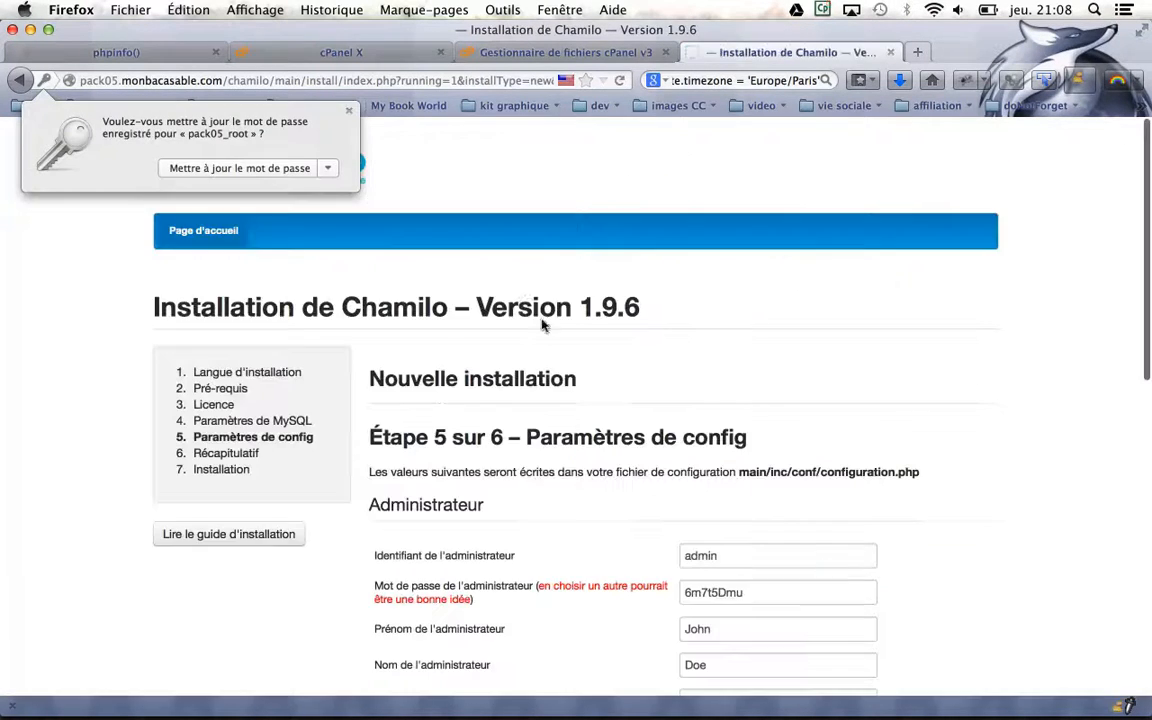
Replace the suggested administrator password with a new one in the configuration settings
left_click(349, 111)
scroll(503, 288, "down", 5)
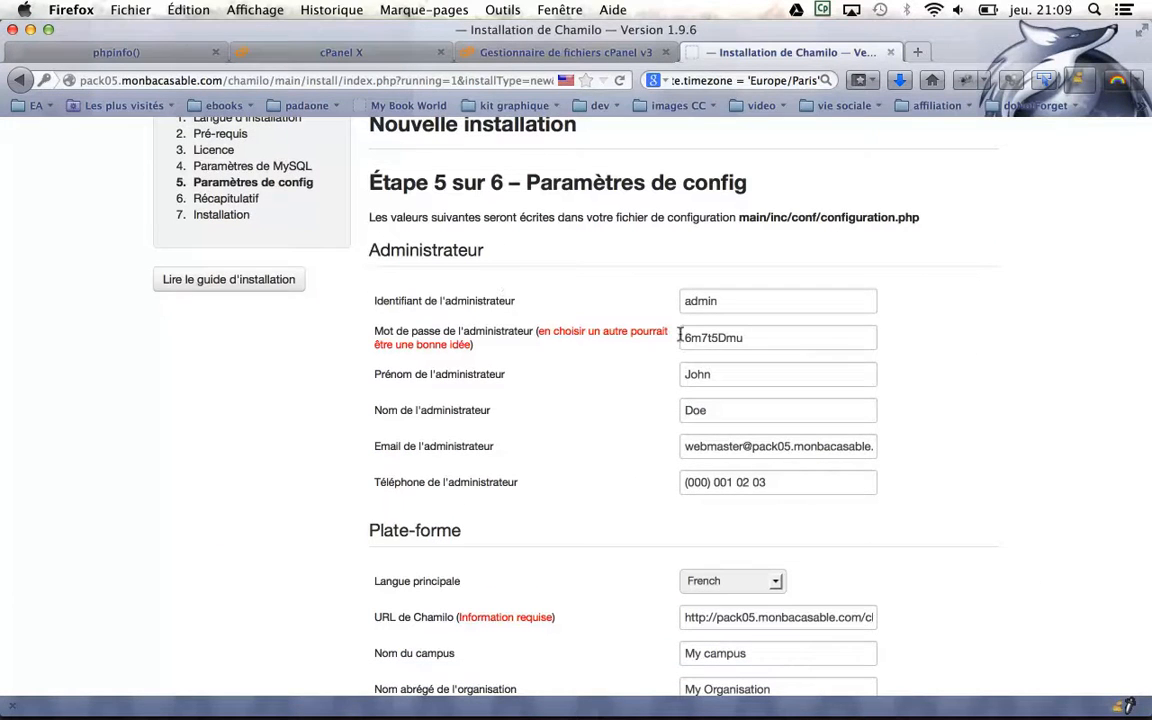
double_click(736, 329)
type("admin")
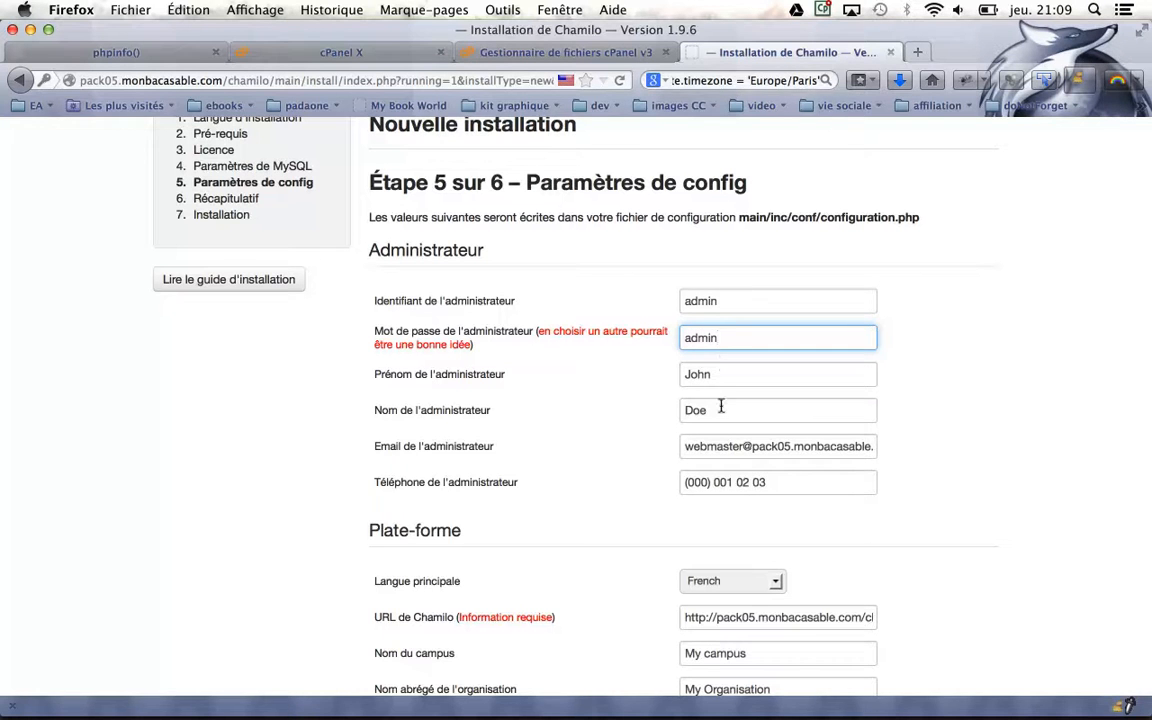
left_click(722, 374)
left_click(720, 405)
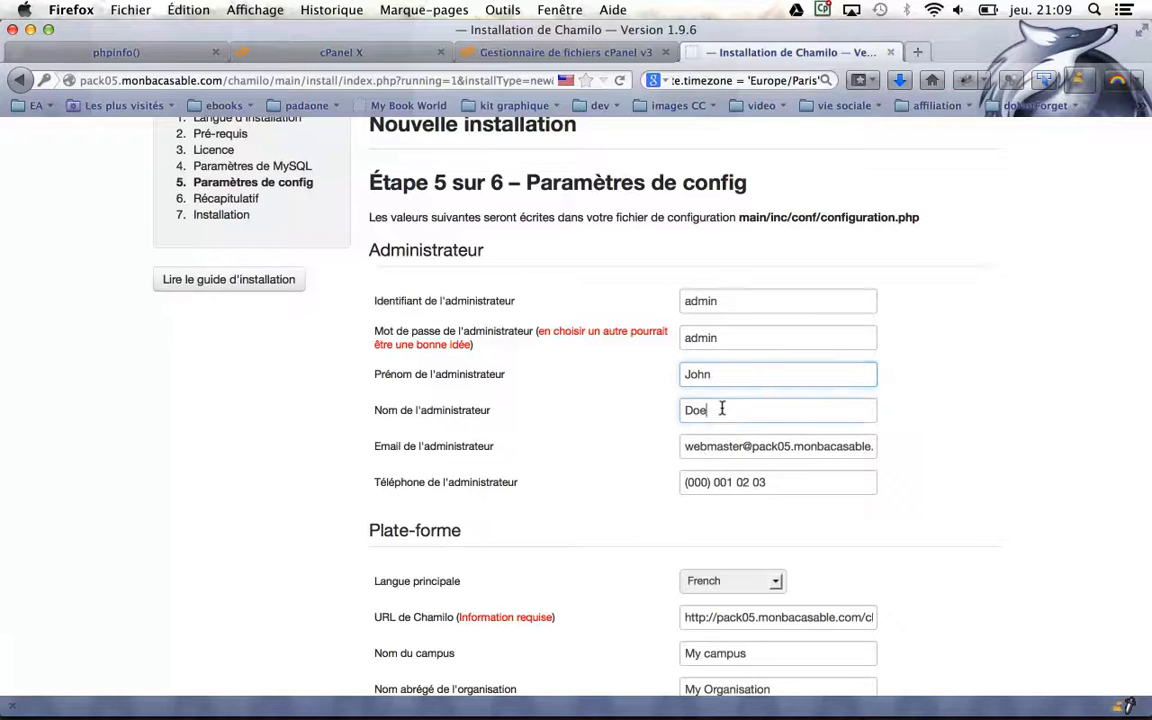
Submit the configuration to reach step 6, the final check before installation
scroll(720, 420, "down", 3)
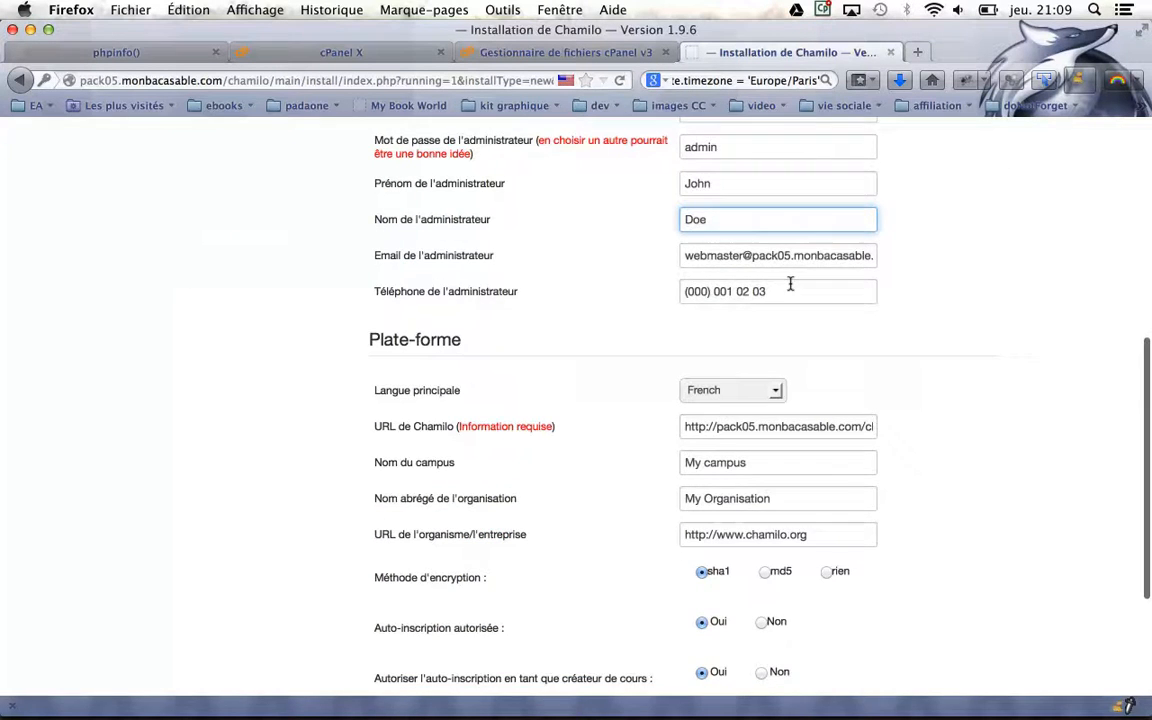
scroll(790, 285, "down", 3)
left_click(706, 532)
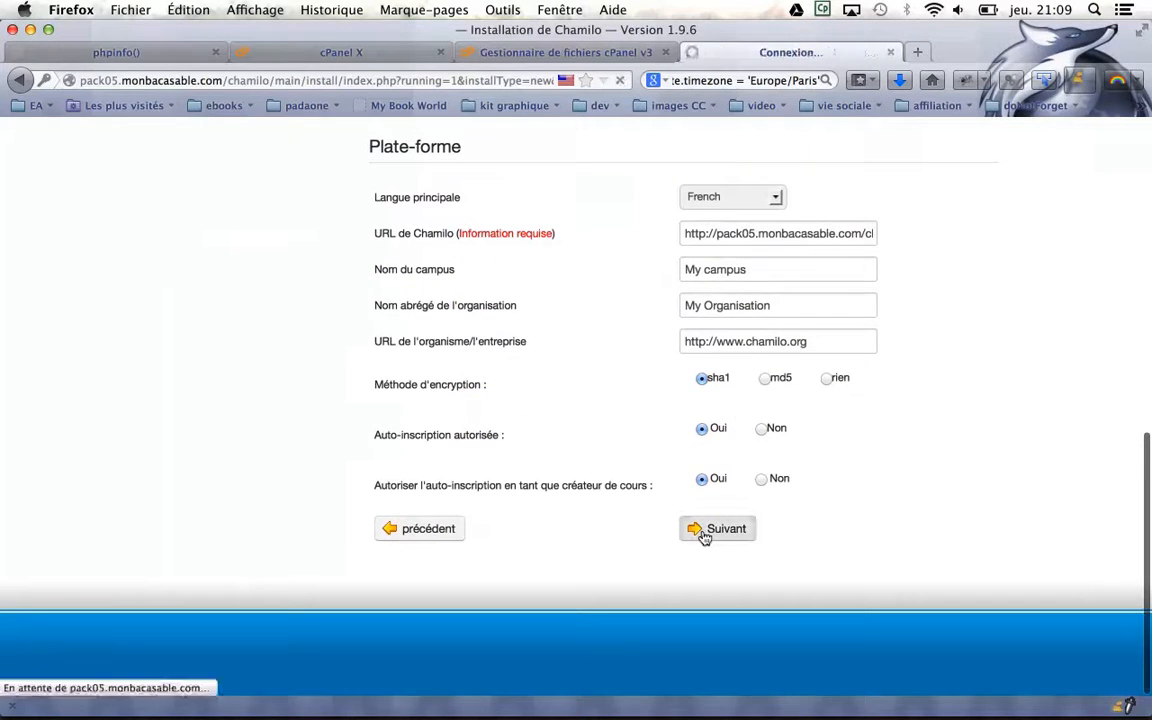
scroll(710, 540, "down", 4)
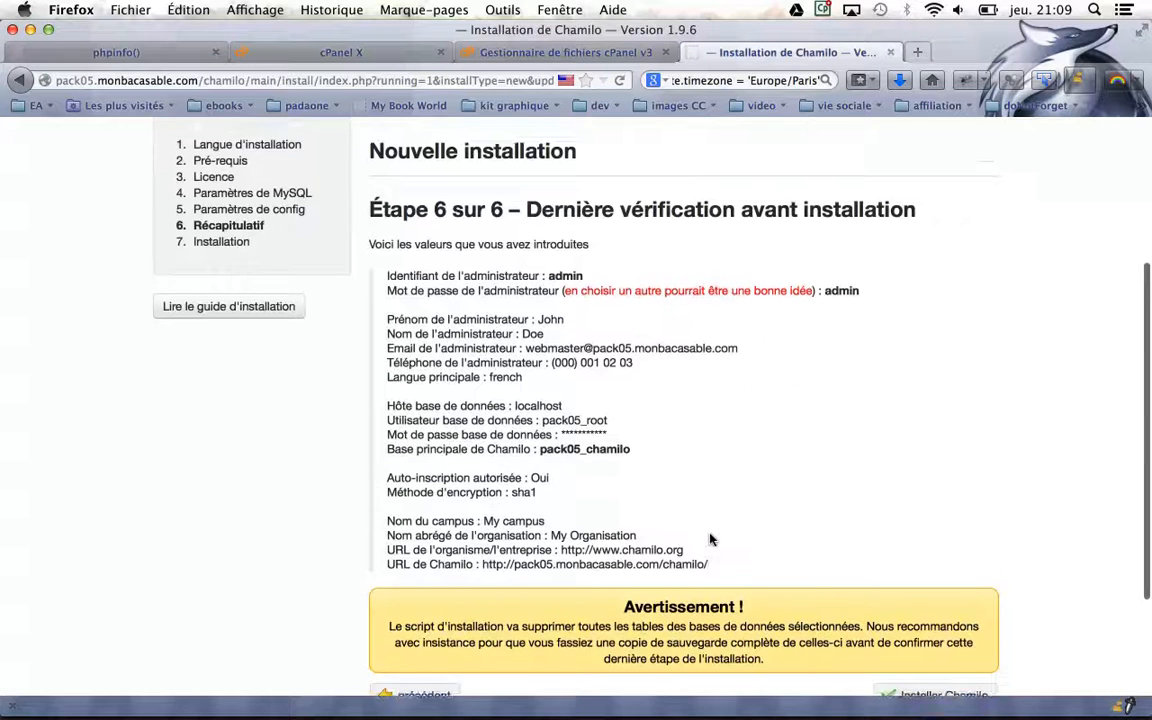
Launch the Chamilo 1.9.6 installation from the summary page and go to the new portal
scroll(710, 540, "down", 2)
scroll(711, 538, "down", 1)
scroll(711, 538, "up", 2)
scroll(711, 538, "down", 2)
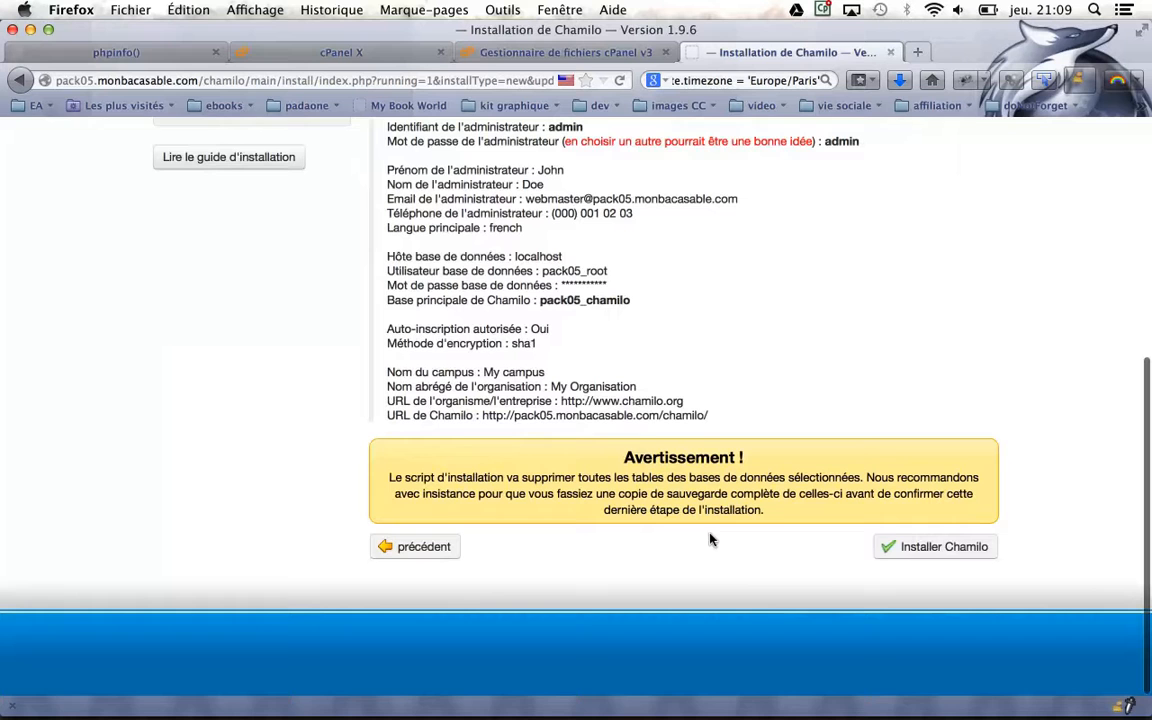
left_click(930, 546)
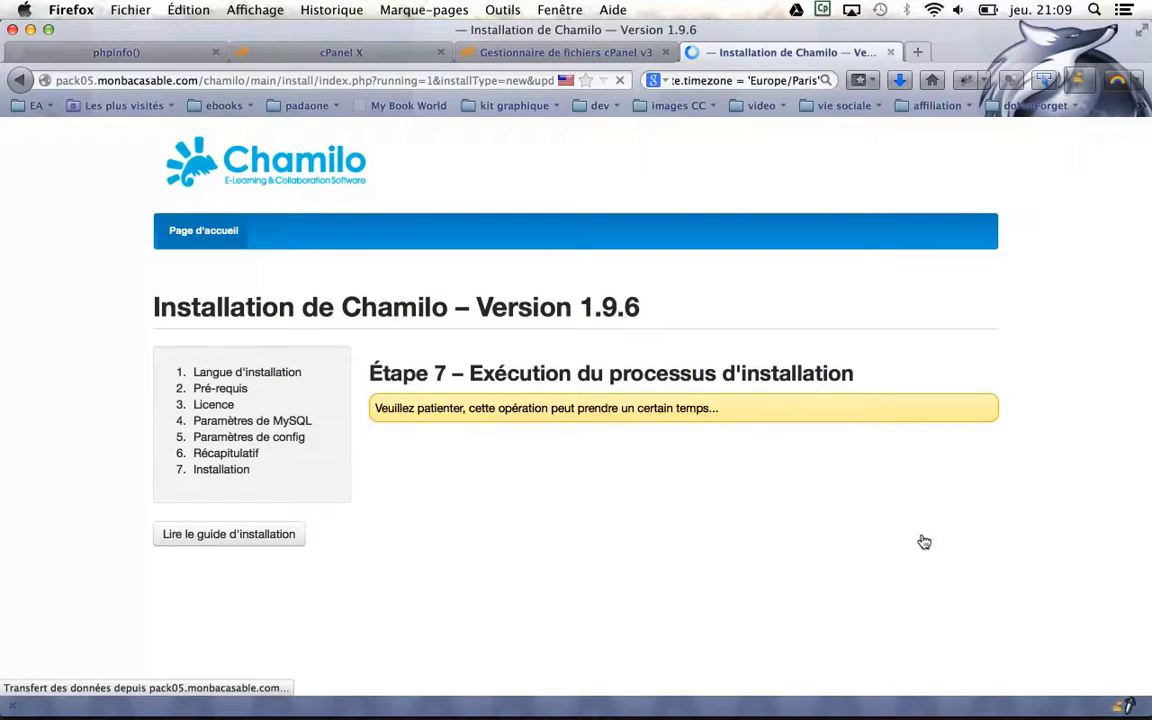
left_click(897, 524)
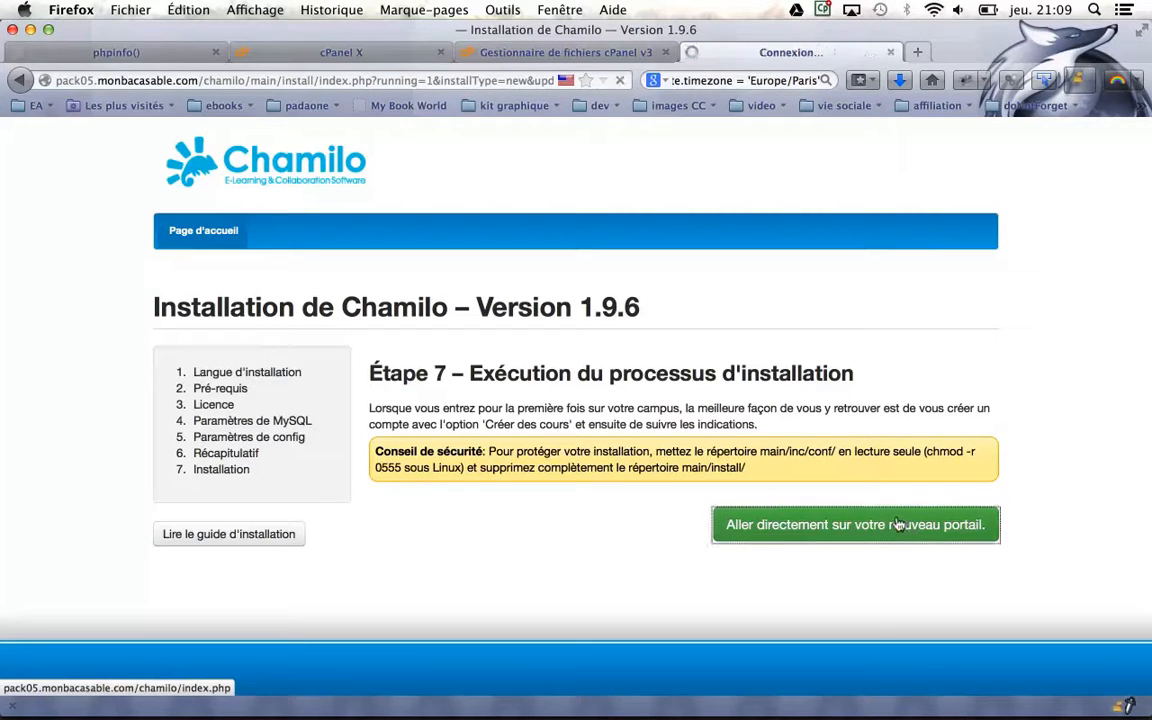